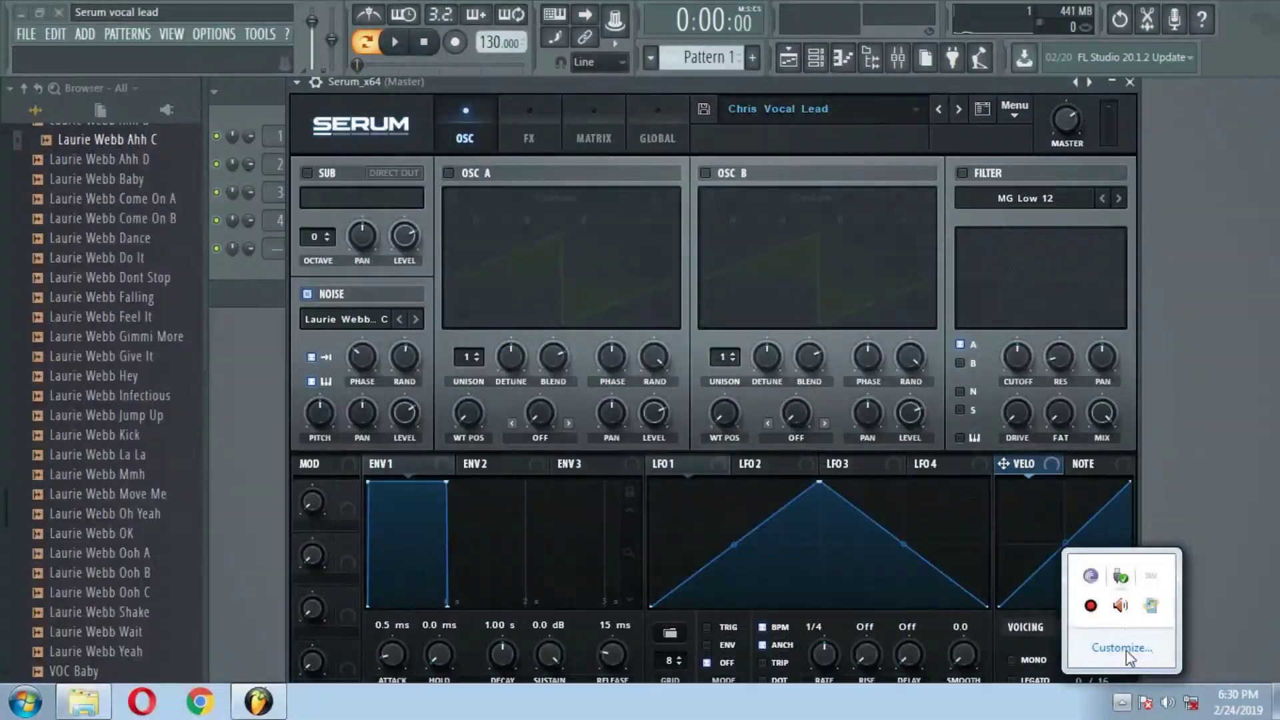
Step: Play the pattern to audition the Chris Vocal Lead preset, and stop playback
left_click(1121, 703)
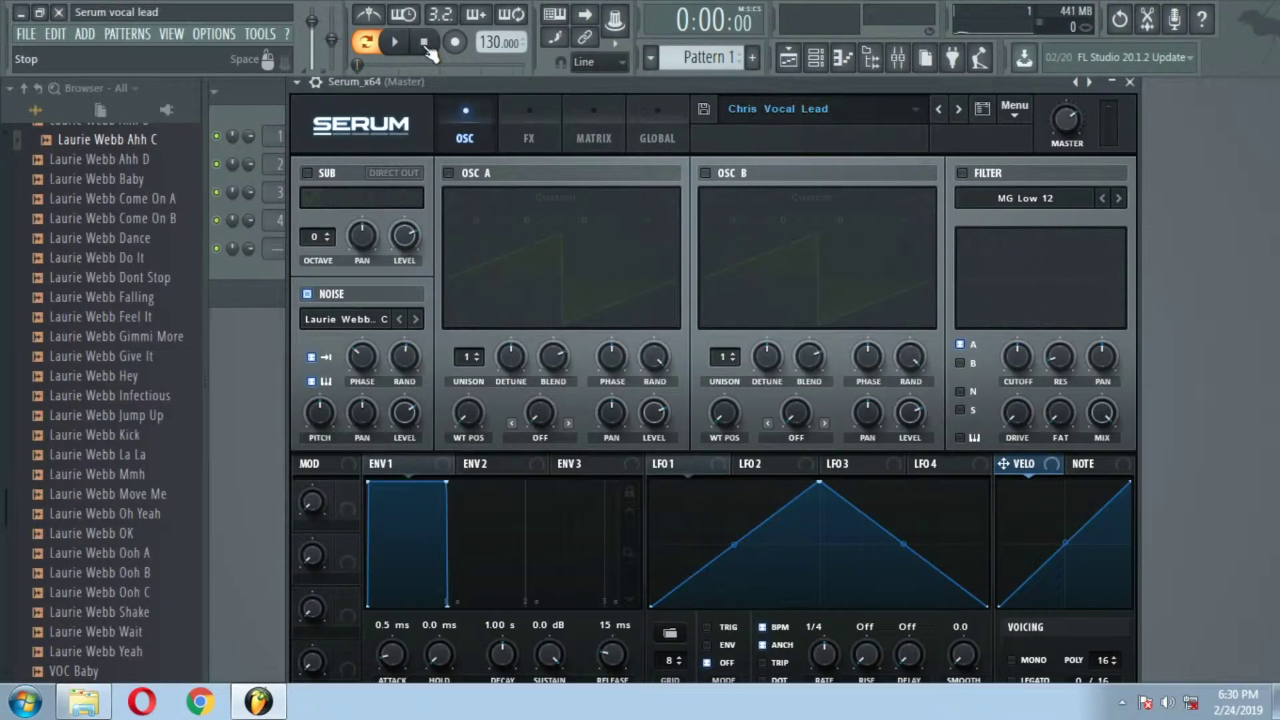
left_click(402, 46)
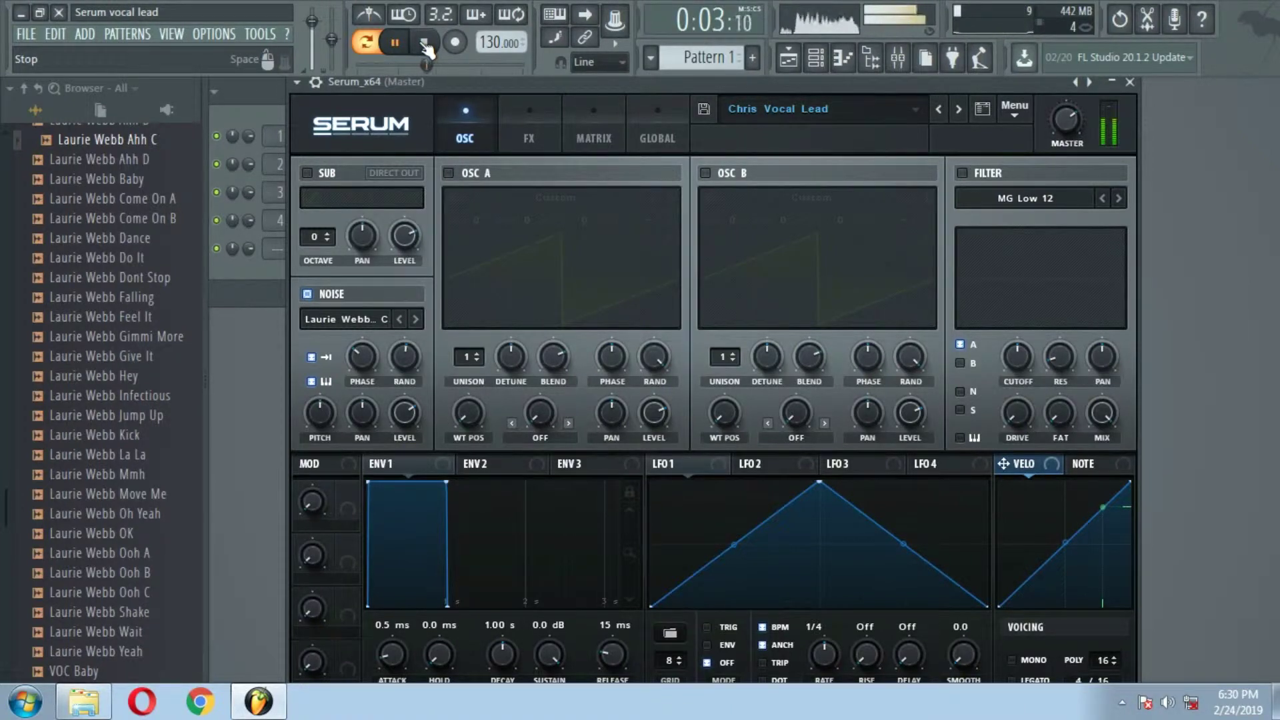
left_click(423, 44)
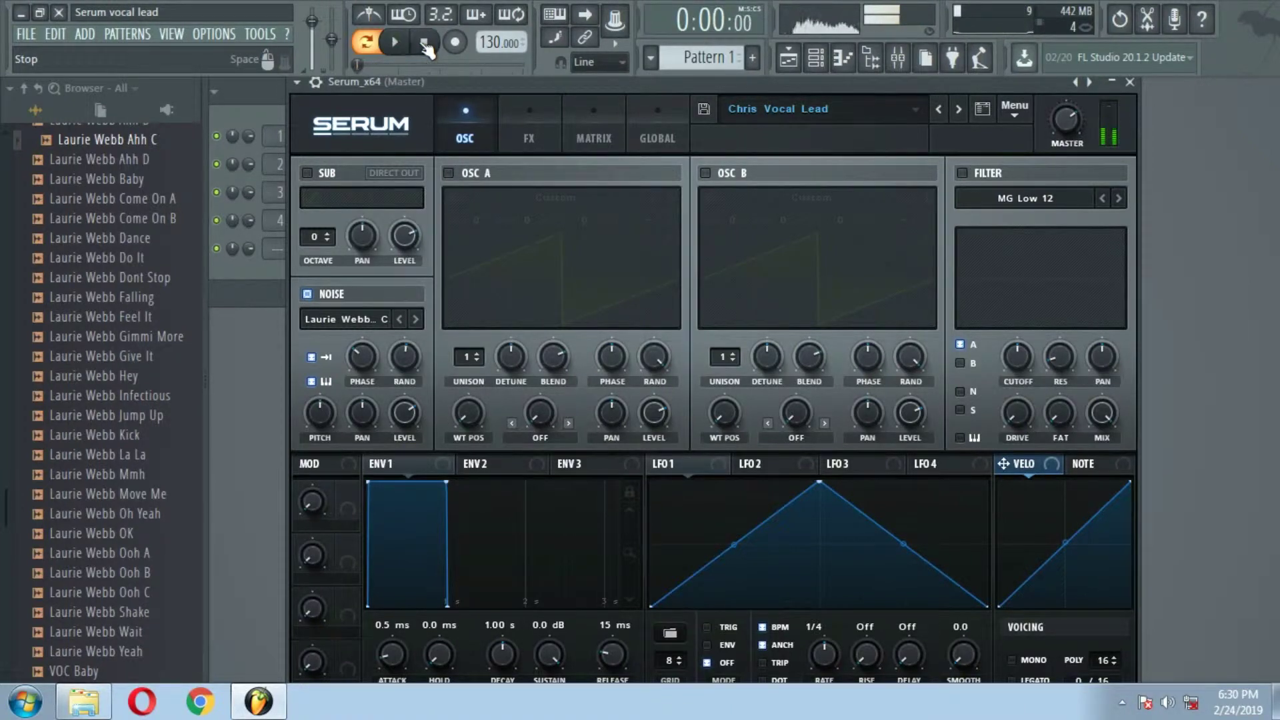
Step: Reset the Serum patch to the Init preset
left_click(1013, 118)
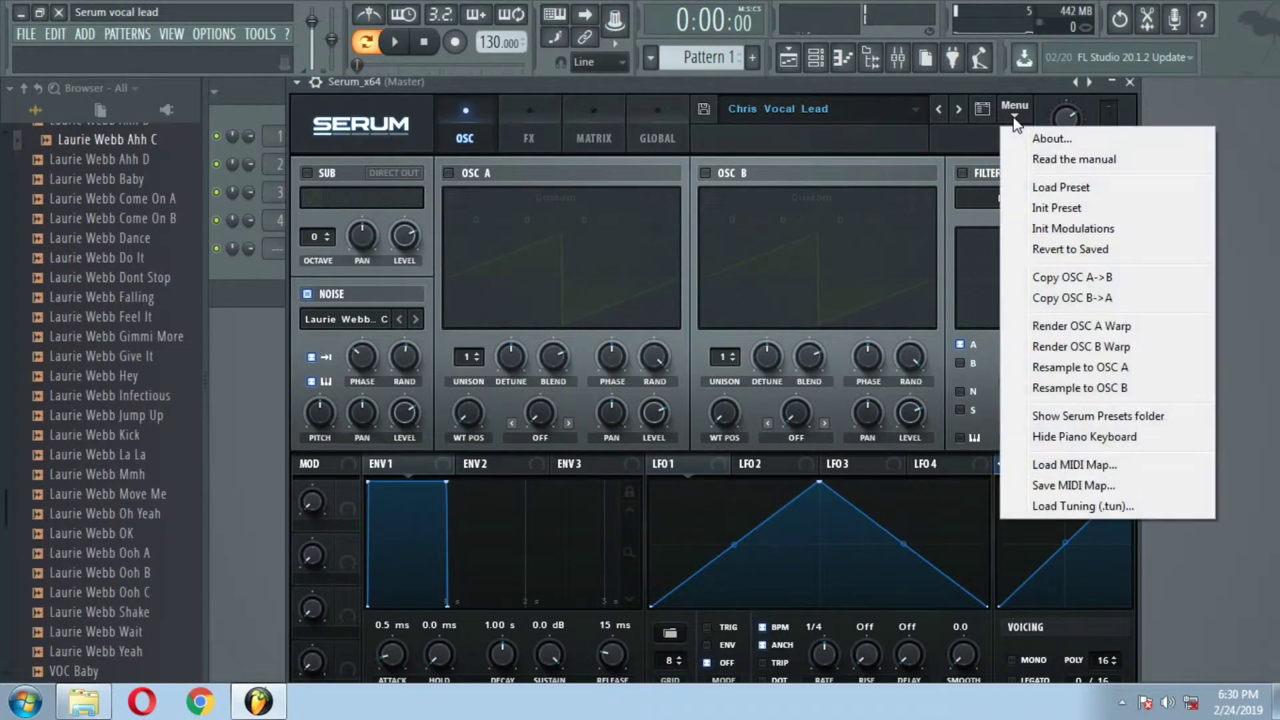
left_click(1055, 206)
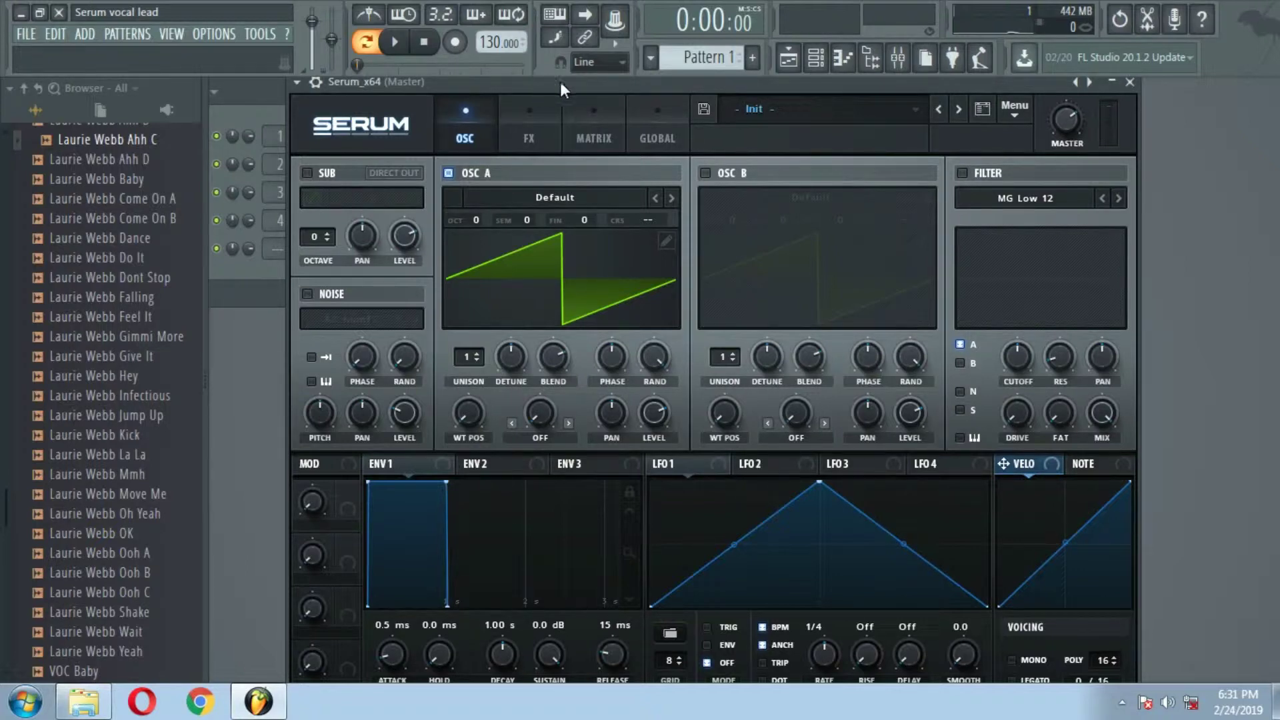
Step: Insert Newtone in the master track's first effect slot and load the Laurie Webb Ahh C sample into it
left_click(898, 58)
left_click(1144, 148)
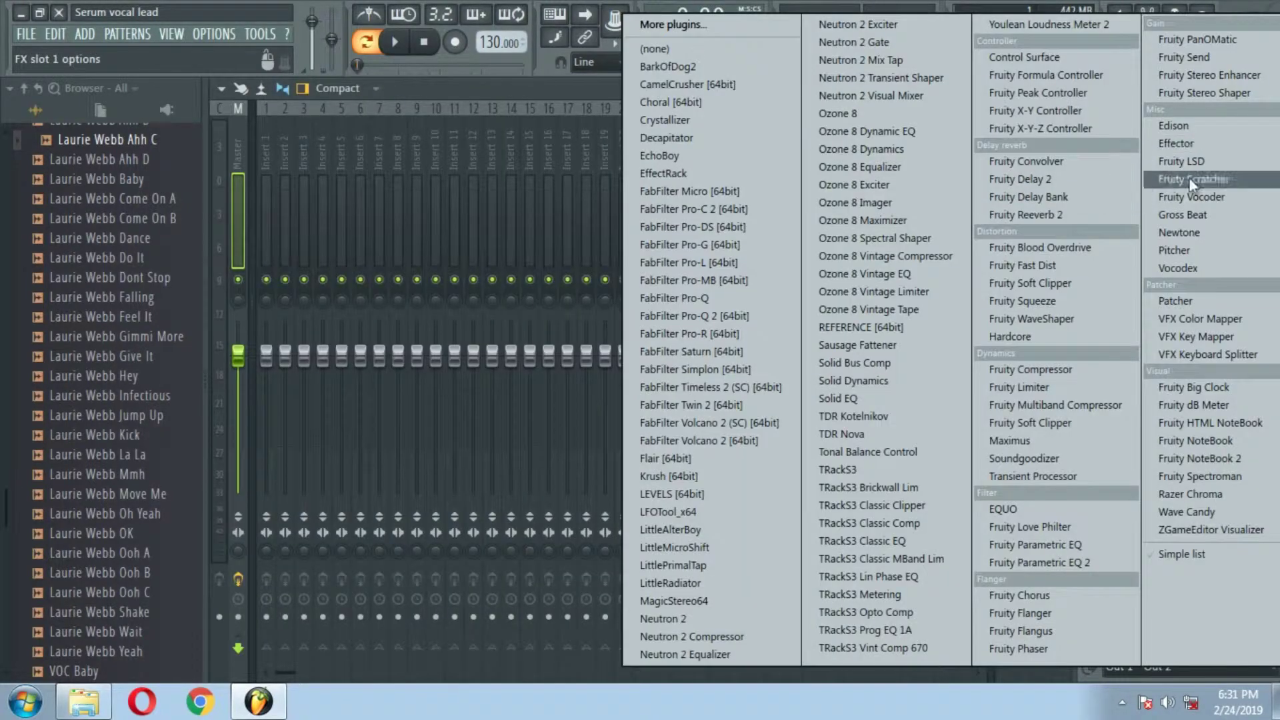
left_click(1188, 231)
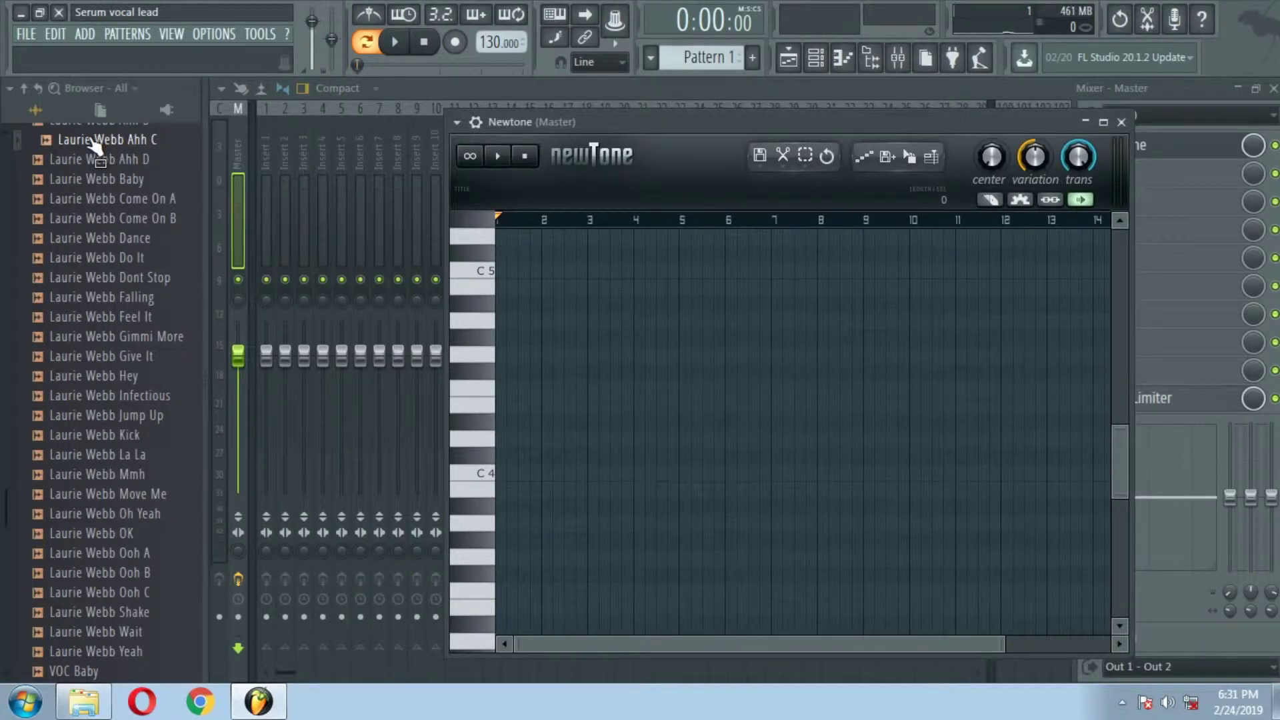
left_click_drag(102, 139, 553, 277)
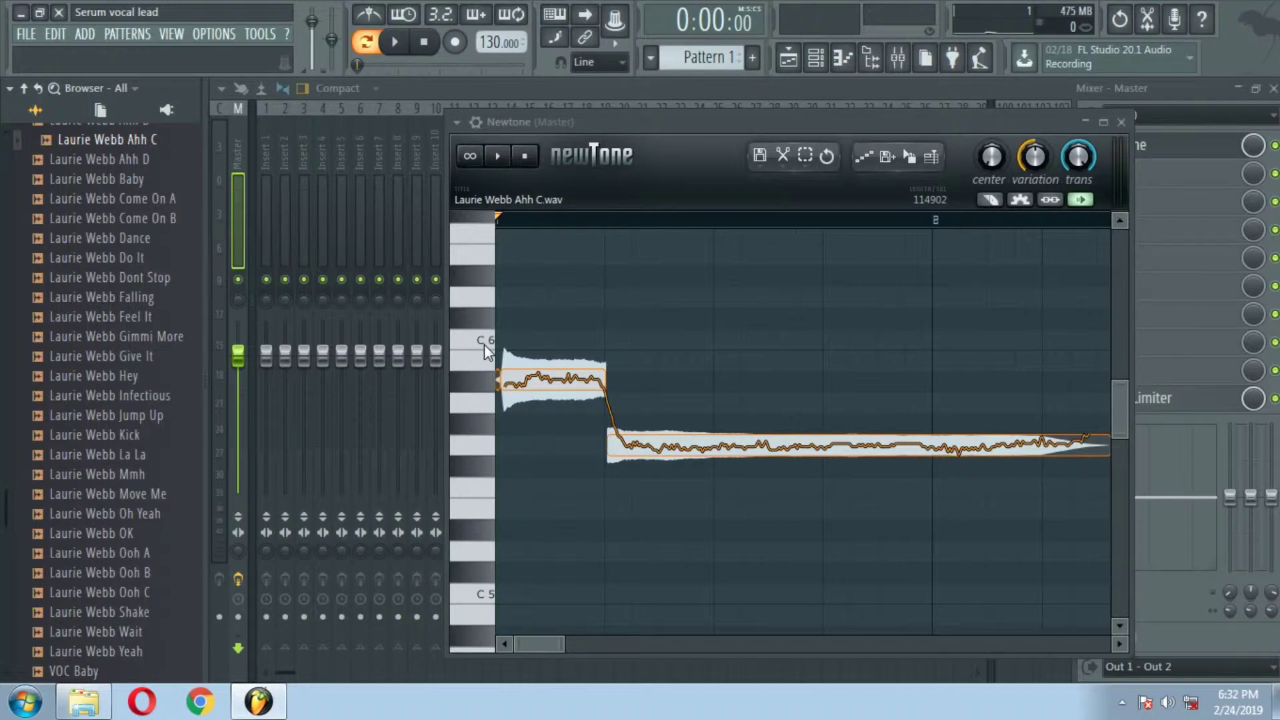
Step: Shift both detected notes of the sample up two semitones, placing the first note on C 6
left_click(596, 262)
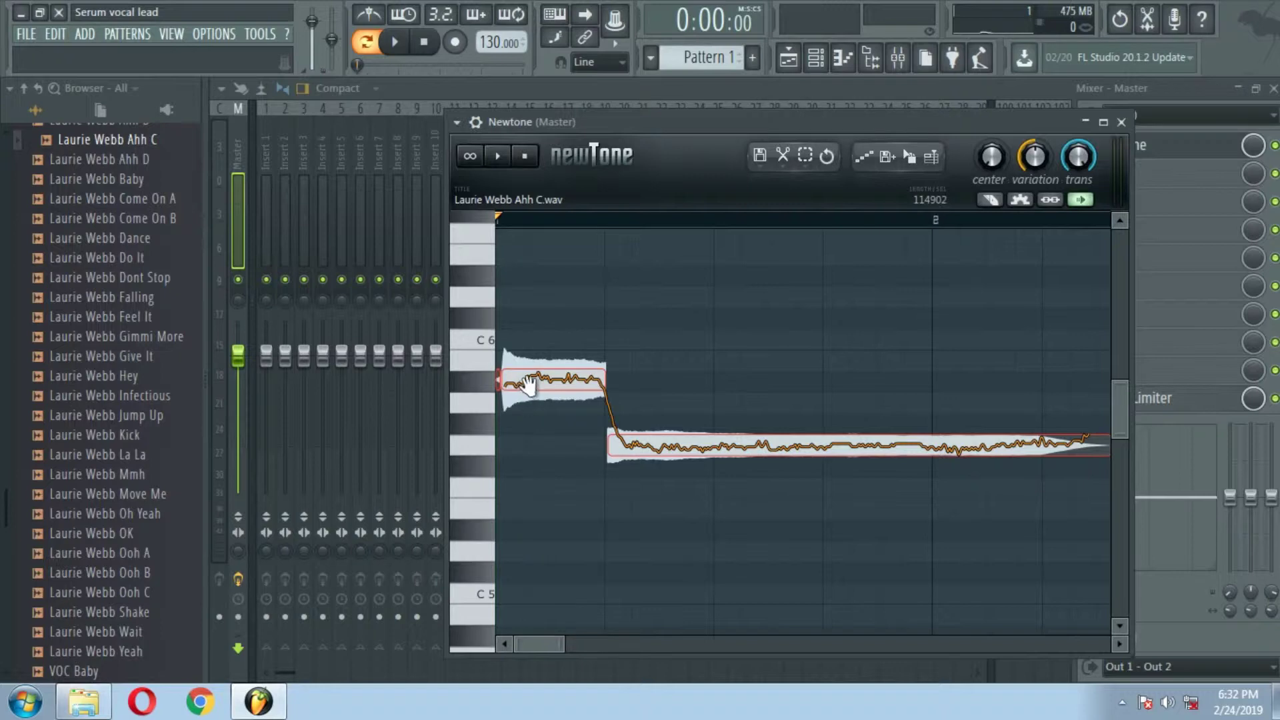
left_click_drag(551, 380, 551, 336)
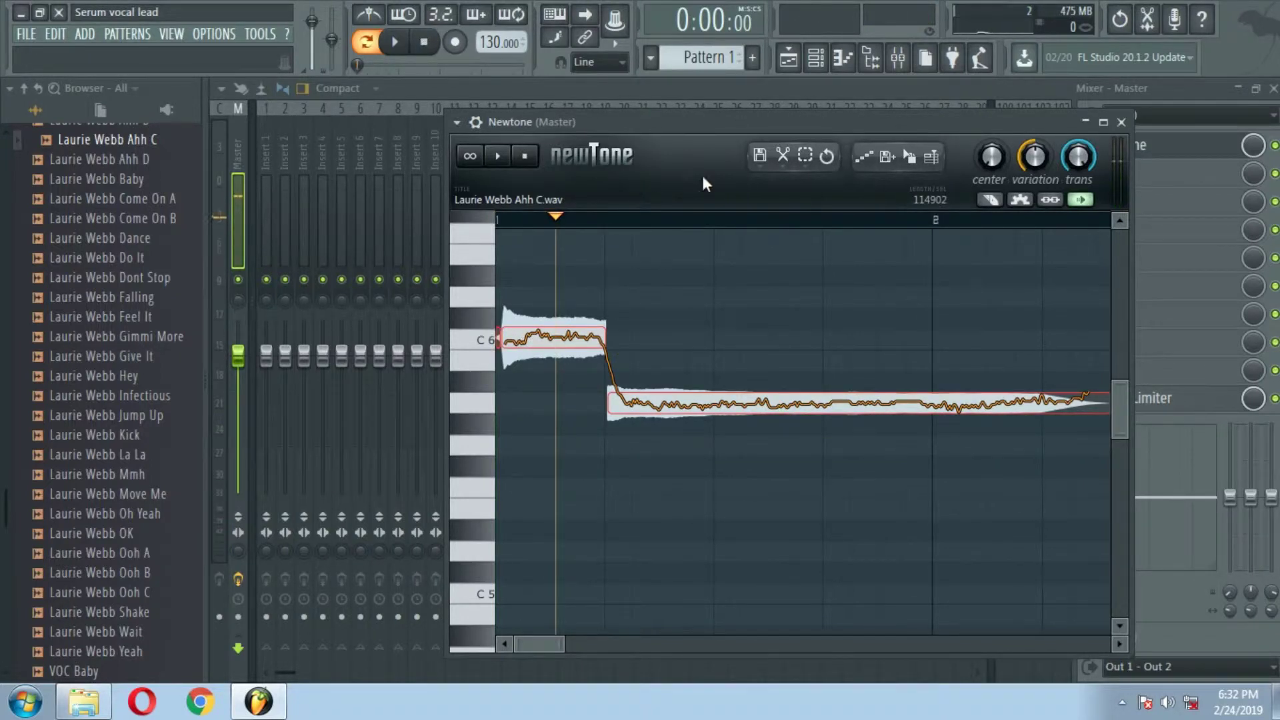
Step: Start saving the corrected sample into Documents > Xfer > Serum Presets > Noises > User, and leave the dialog without saving
left_click(760, 159)
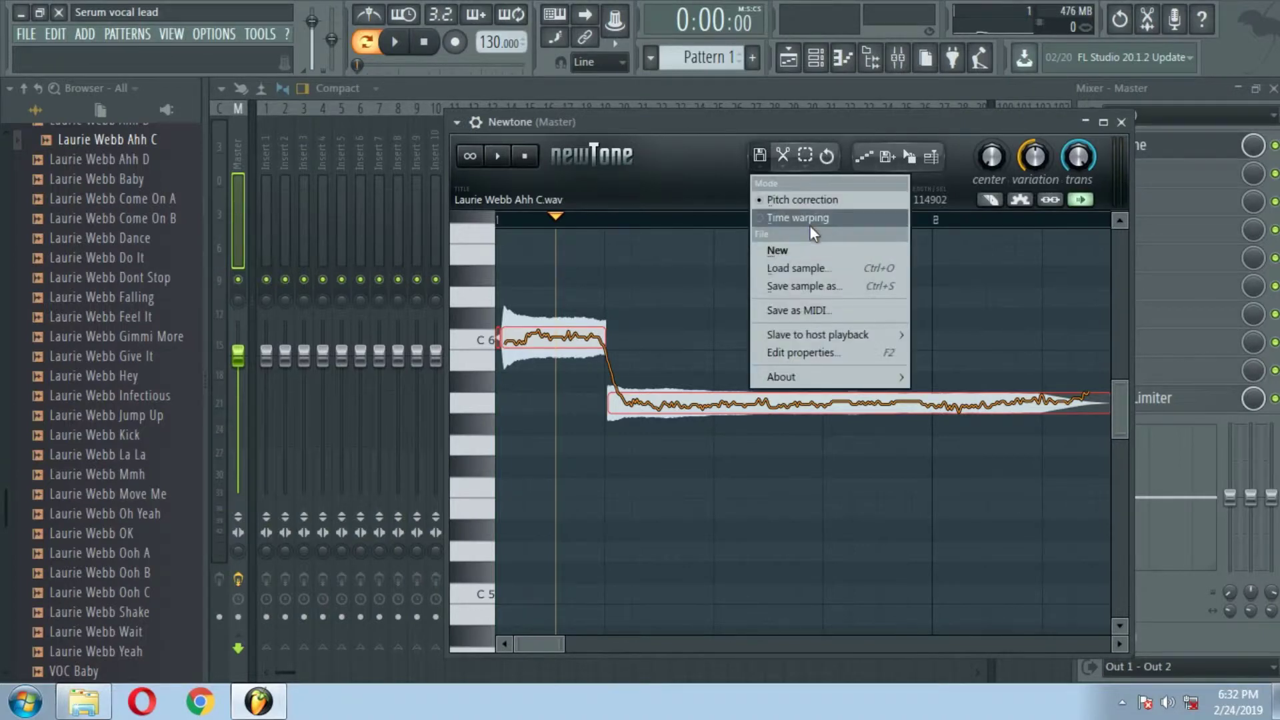
left_click(809, 287)
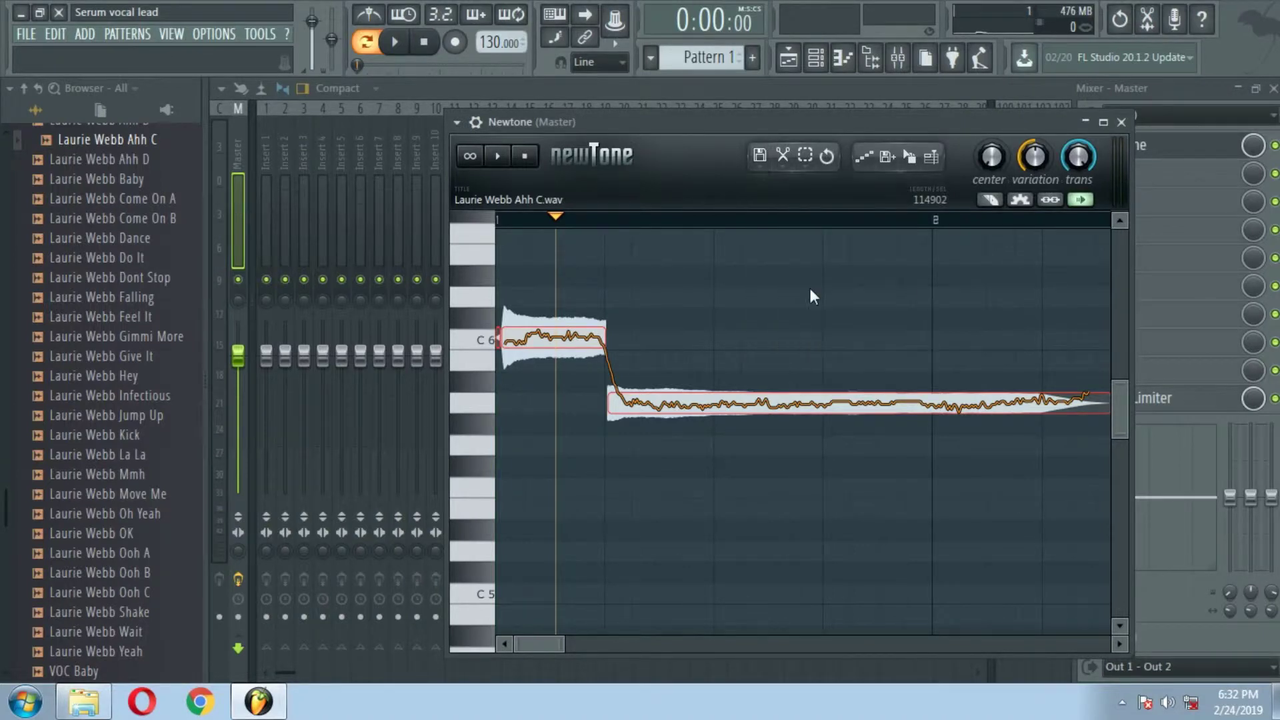
left_click(81, 246)
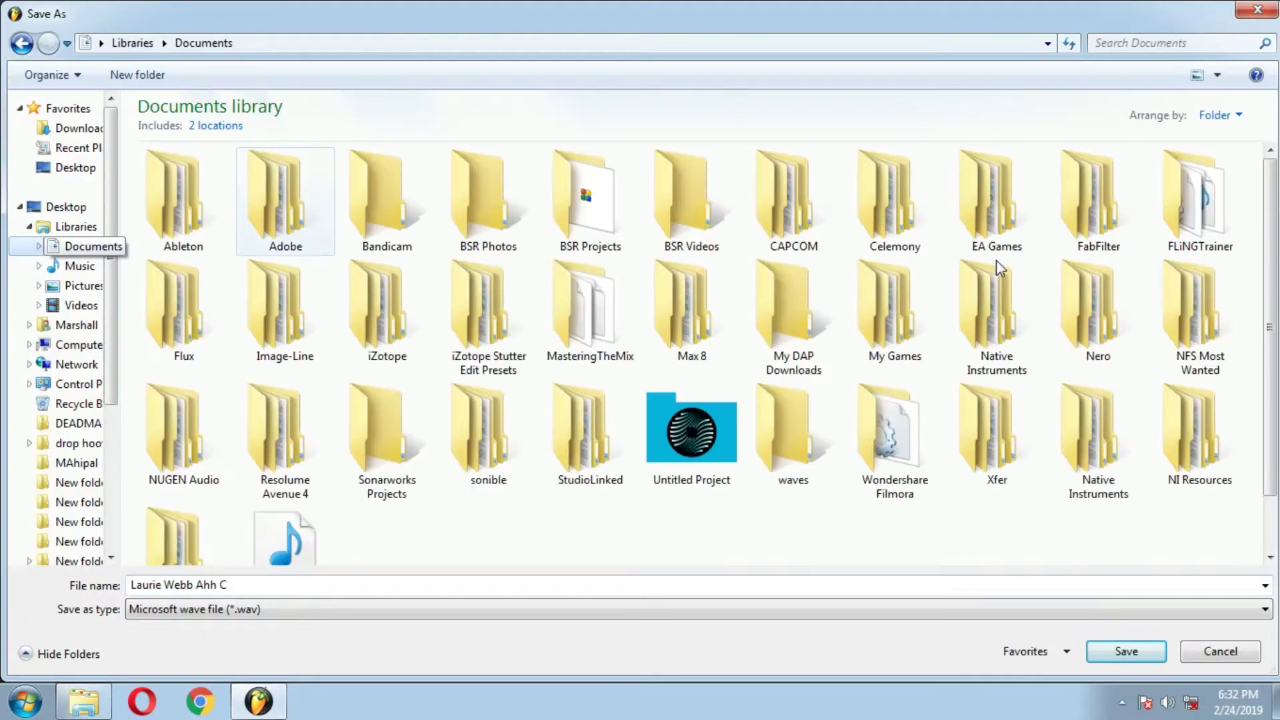
double_click(1026, 458)
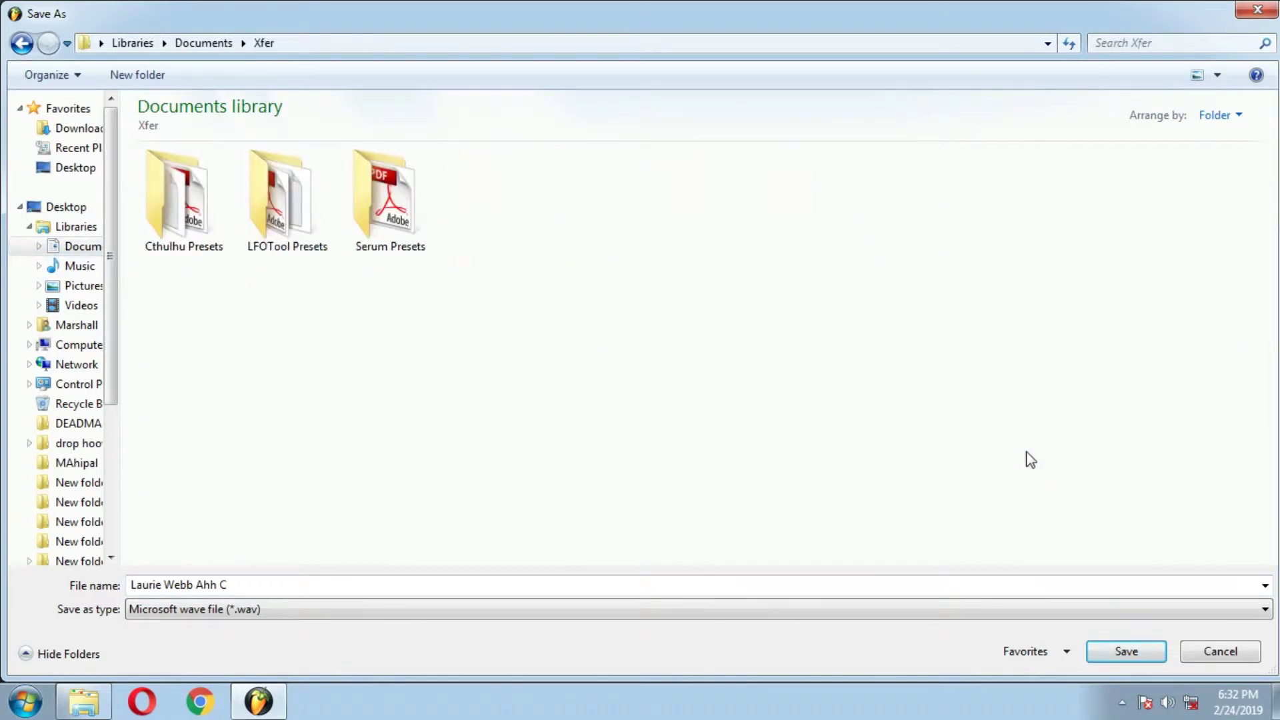
double_click(430, 240)
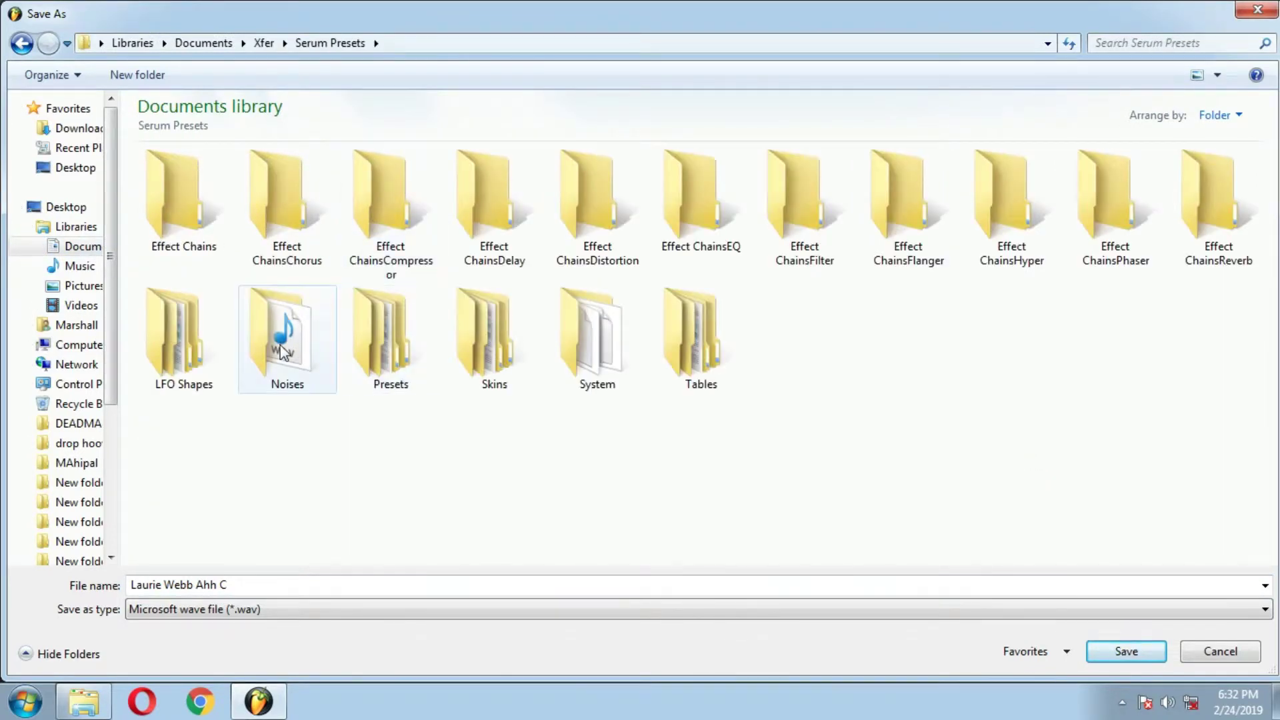
double_click(287, 347)
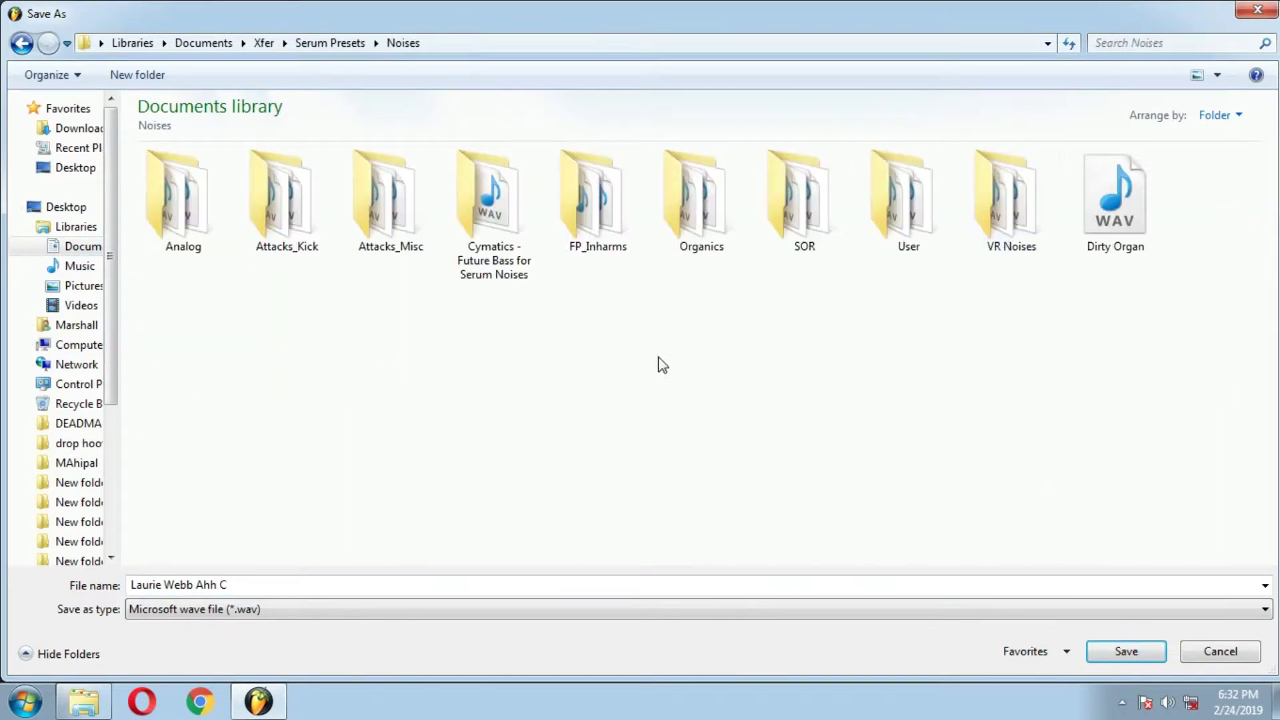
double_click(922, 226)
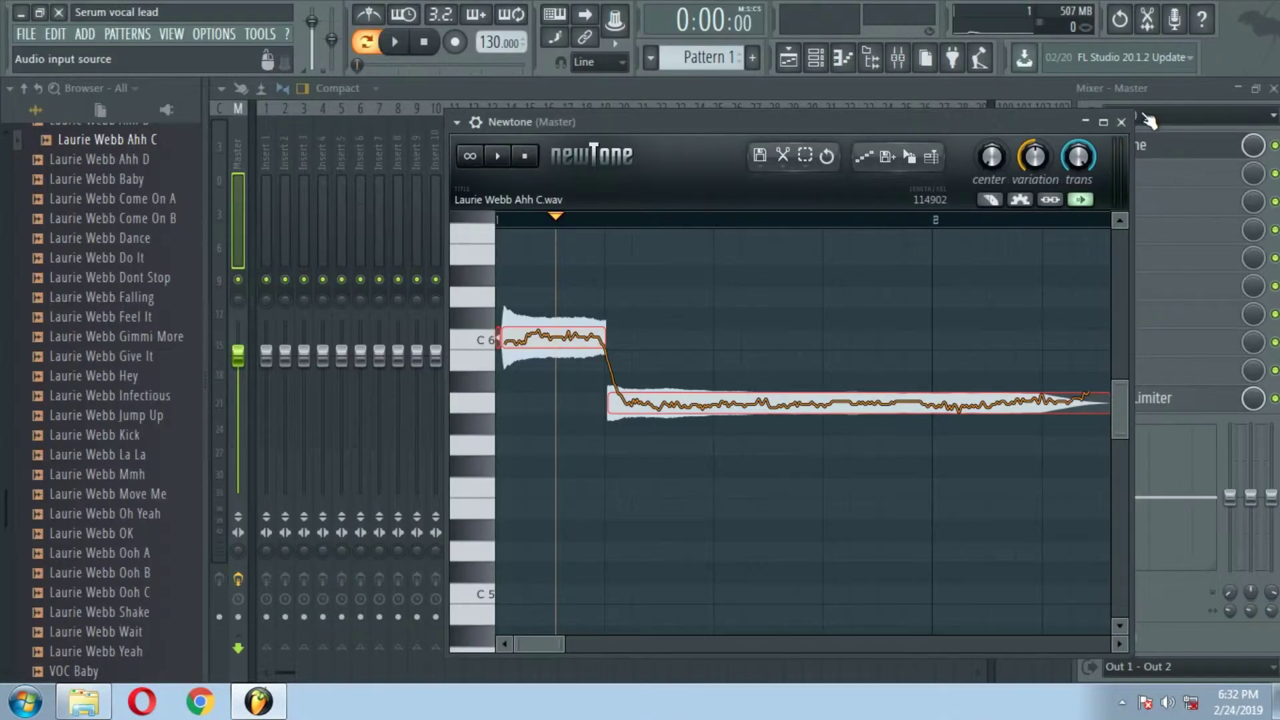
left_click(1256, 9)
Step: Return to Serum, turn off OSC A, and enable the noise oscillator with Laurie Webb Ahh C from the User noises
left_click(1121, 122)
left_click(1272, 90)
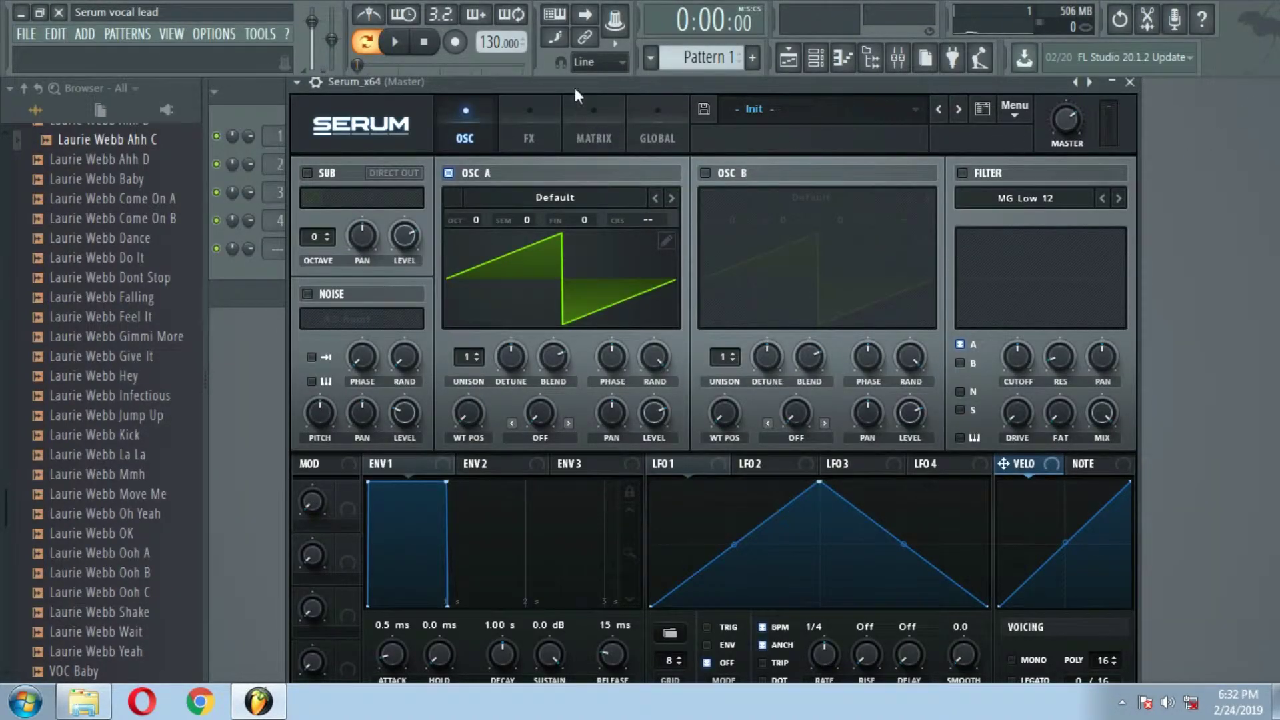
left_click(446, 173)
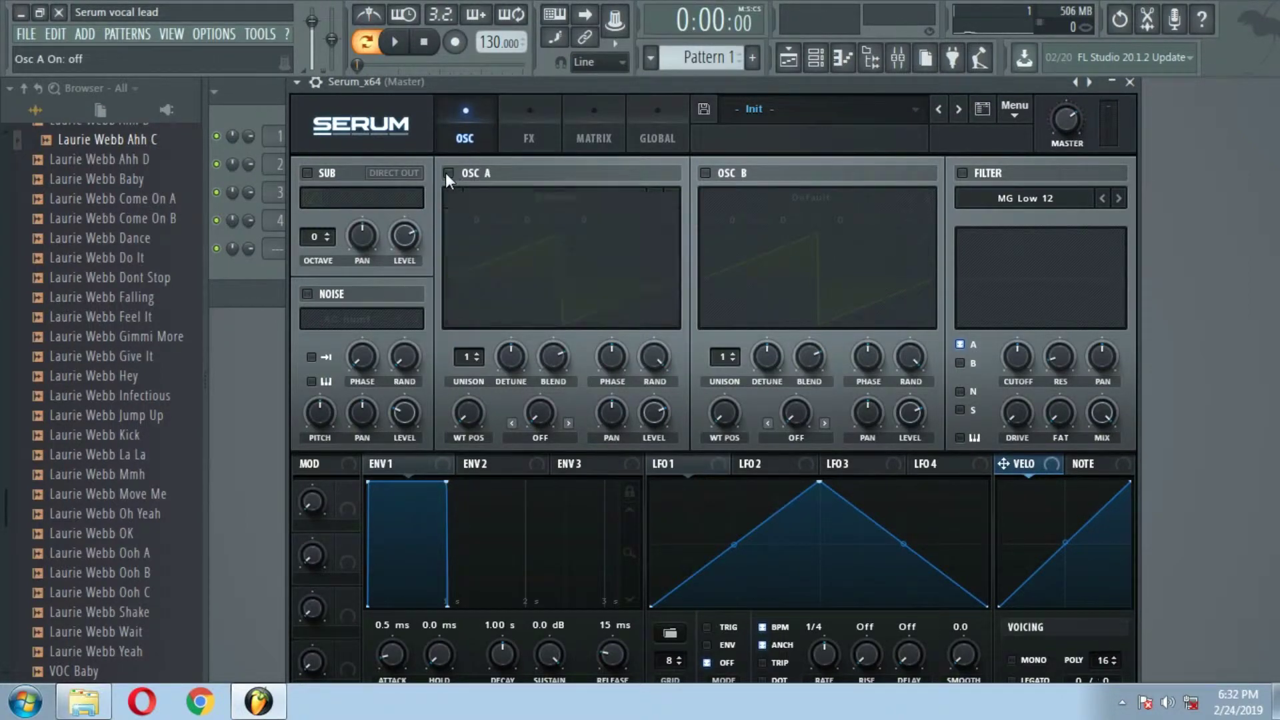
left_click(307, 294)
left_click(330, 319)
mouse_move(479, 490)
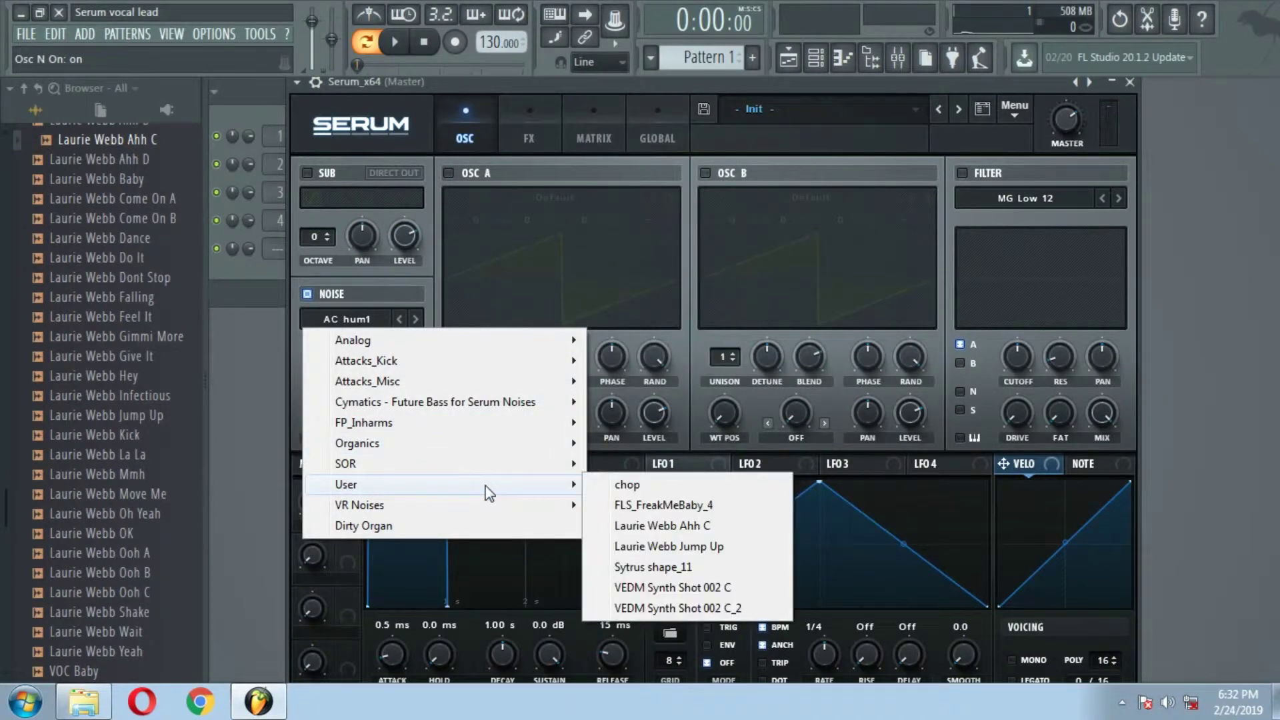
left_click(667, 526)
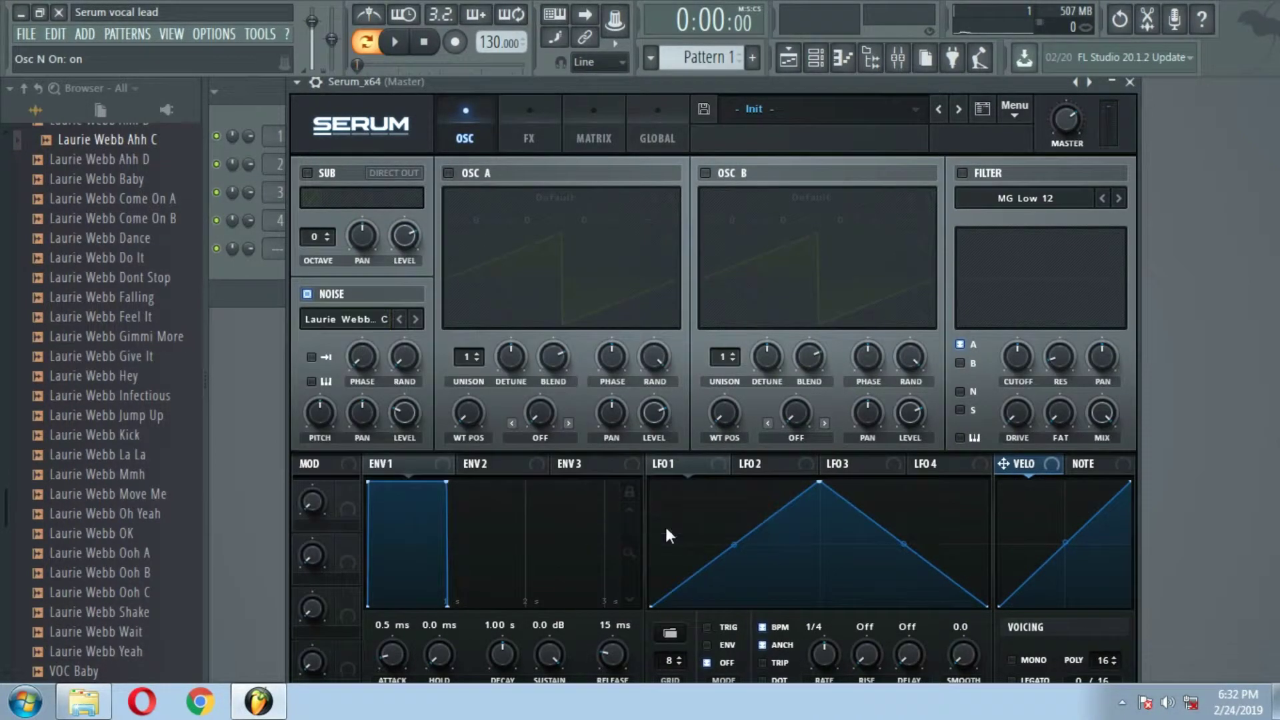
Step: Insert Edison in the master track's second effect slot, load Laurie Webb Ahh C, and select its sustained section
left_click(900, 65)
left_click(1168, 157)
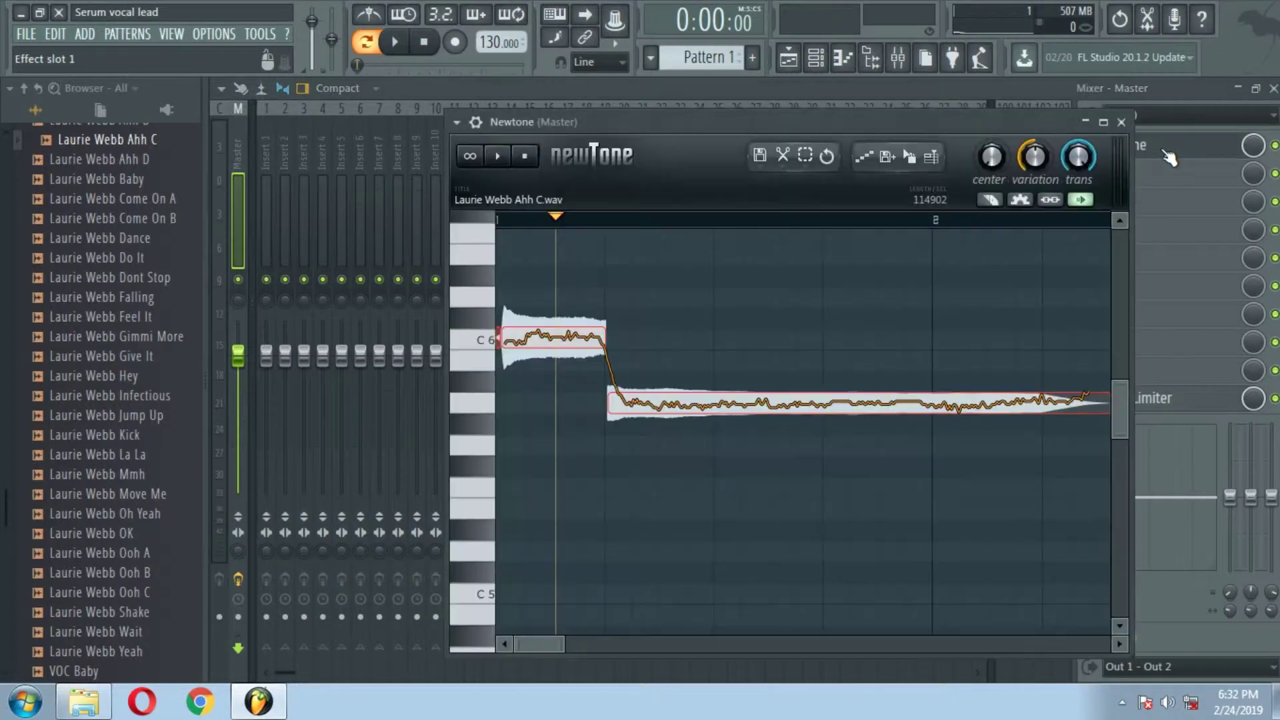
left_click(1121, 122)
left_click(1100, 172)
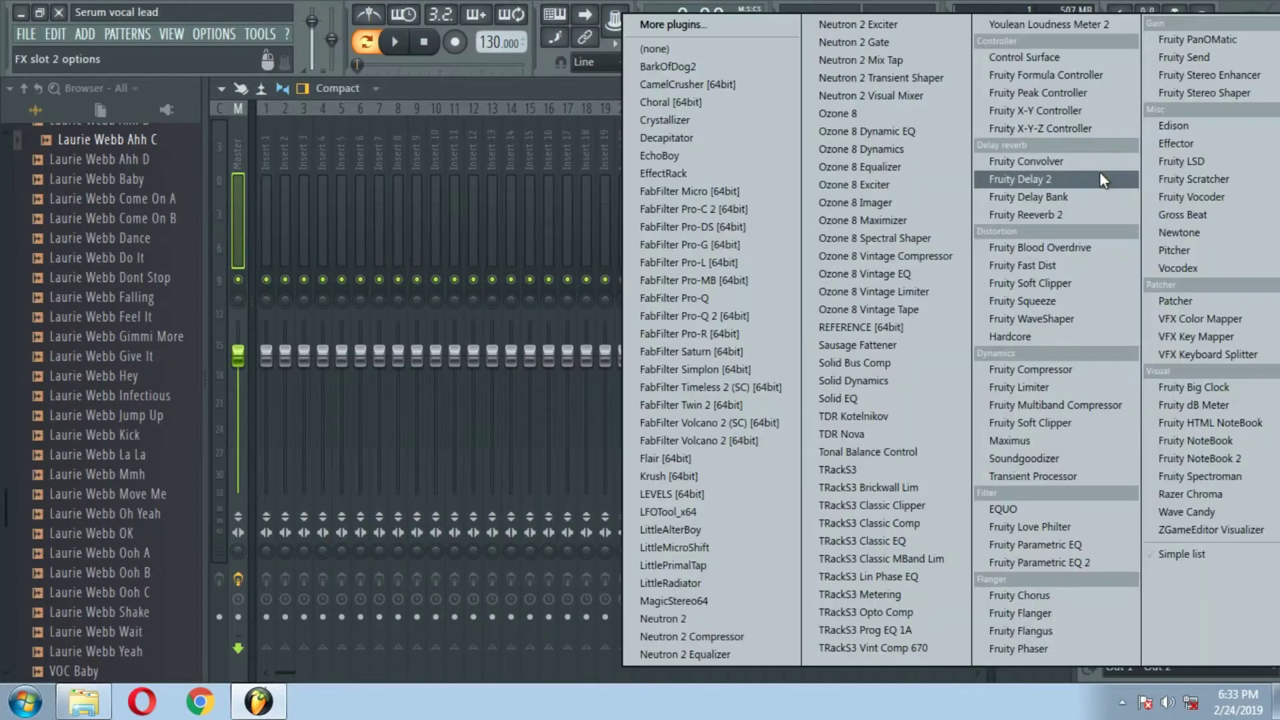
left_click(1160, 126)
left_click_drag(94, 139, 918, 488)
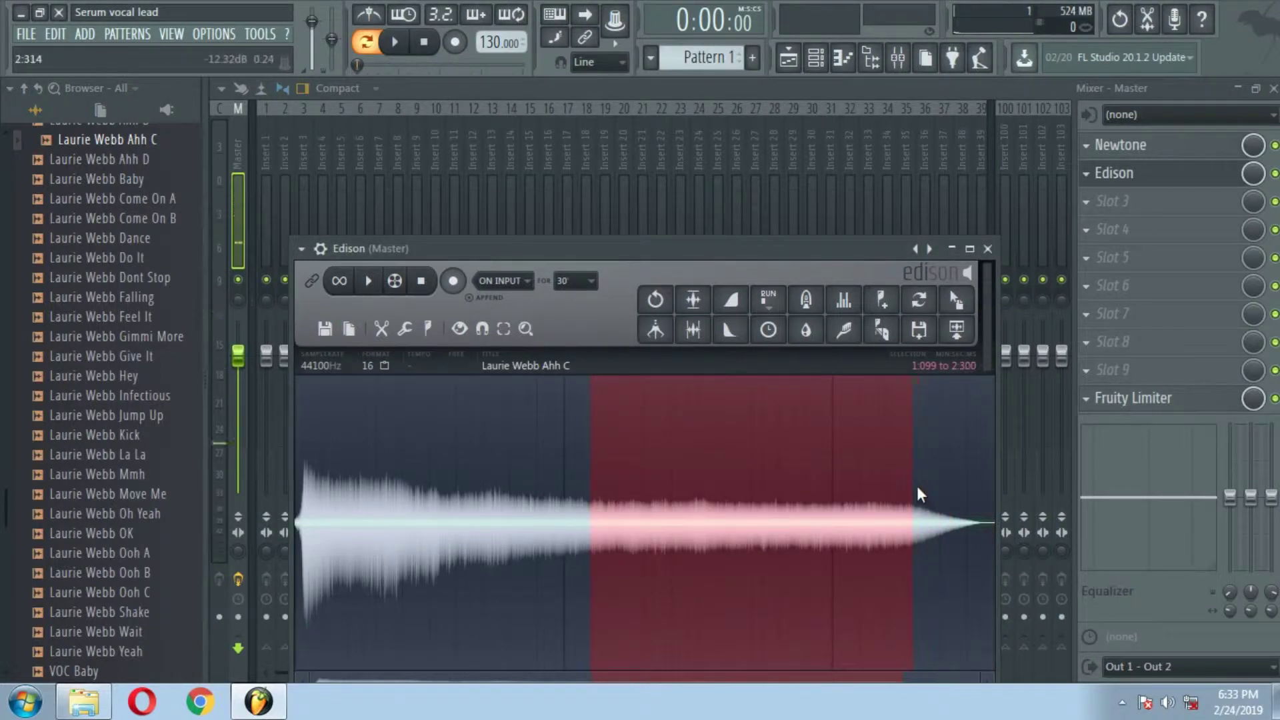
Step: Audition the selected sustained section of the sample in a loop, and close Edison and the mixer
left_click(340, 283)
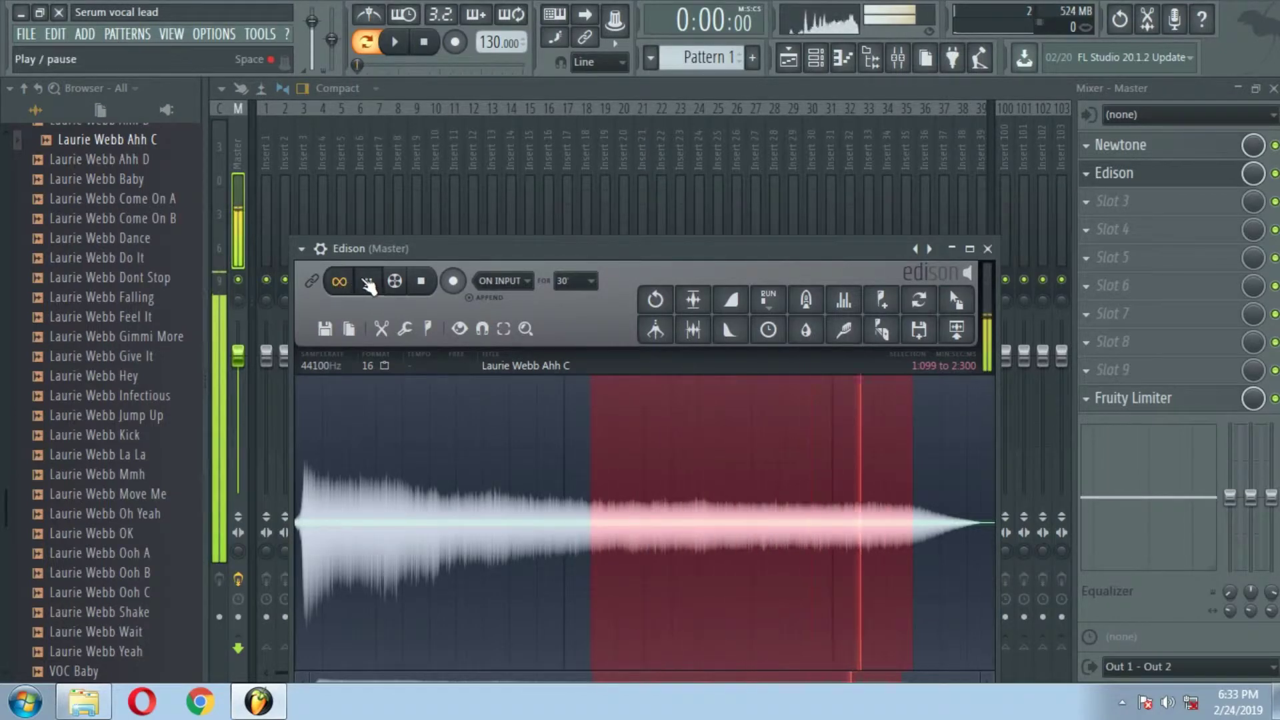
left_click(369, 283)
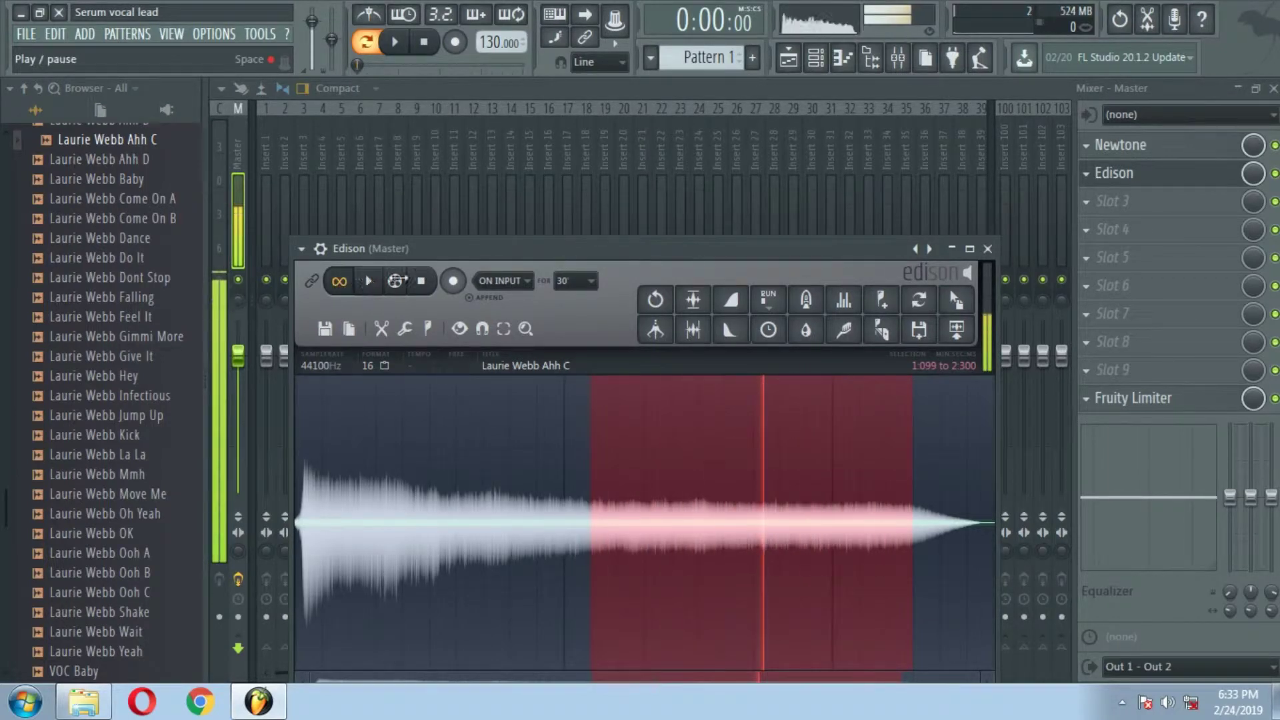
left_click(987, 249)
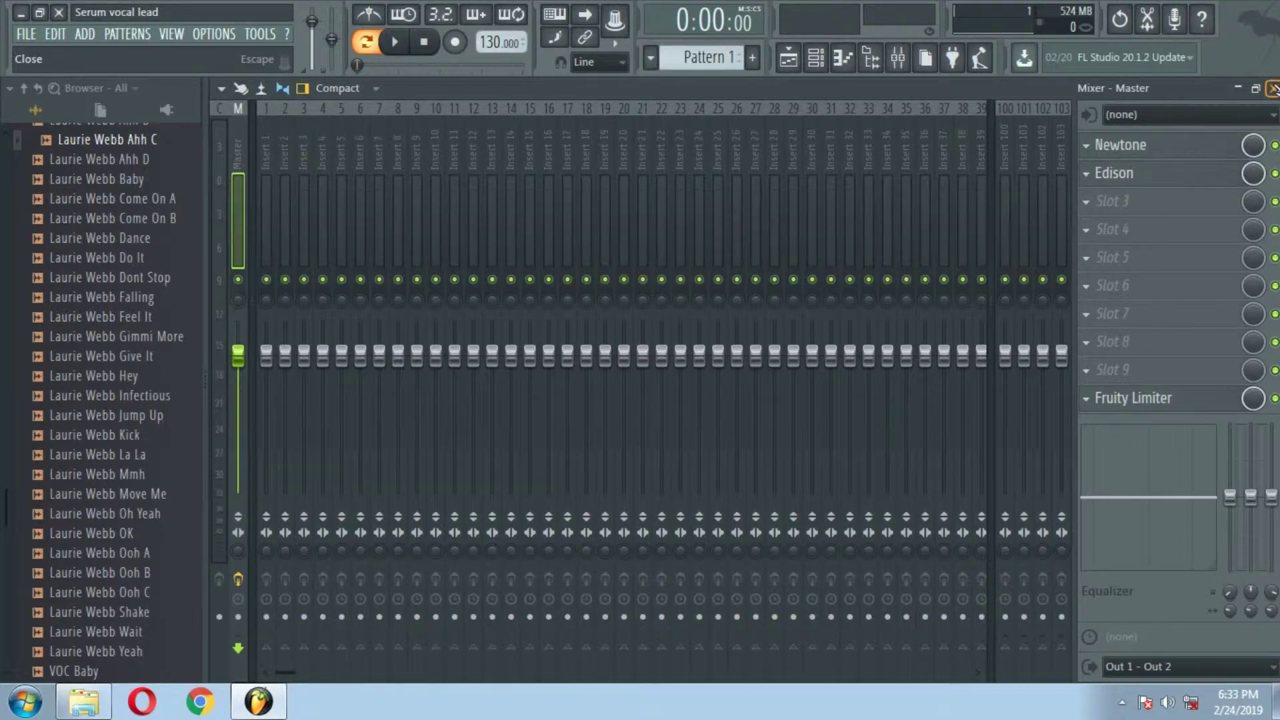
left_click(1272, 89)
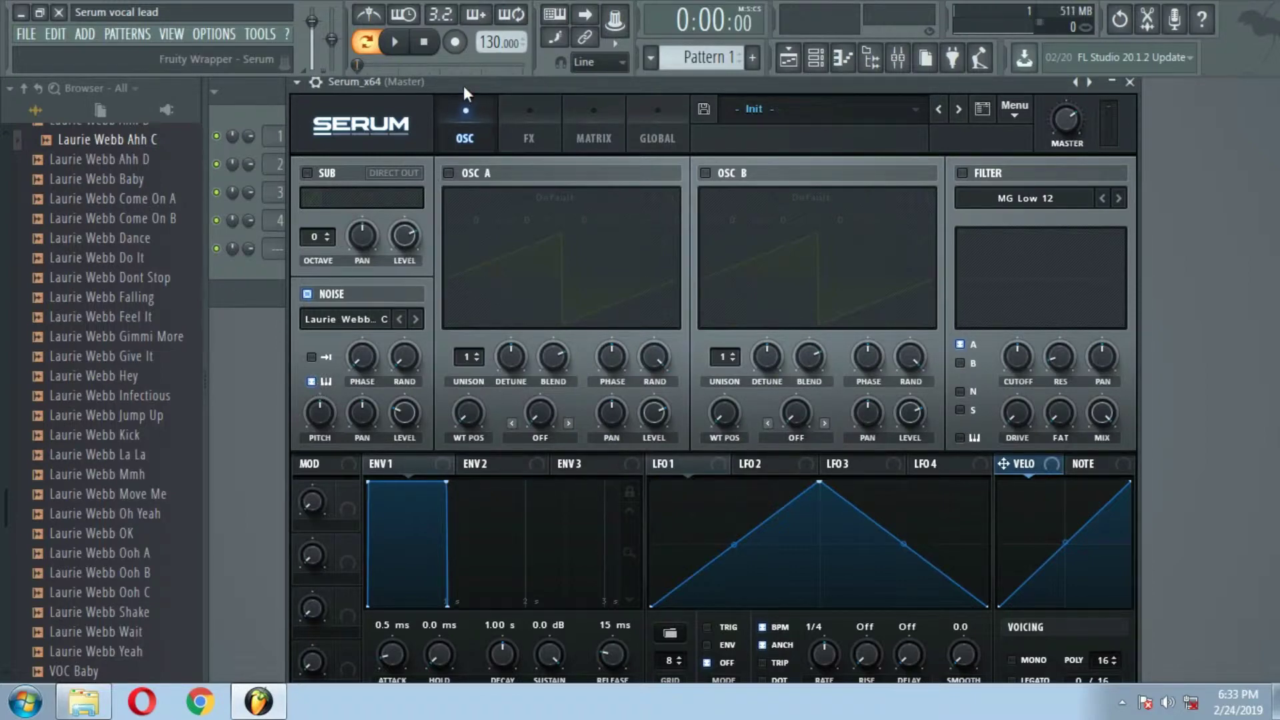
Step: Compare the pattern's playback with the noise oscillator's keyboard pitch tracking off and on, leaving tracking enabled
left_click_drag(459, 83, 478, 82)
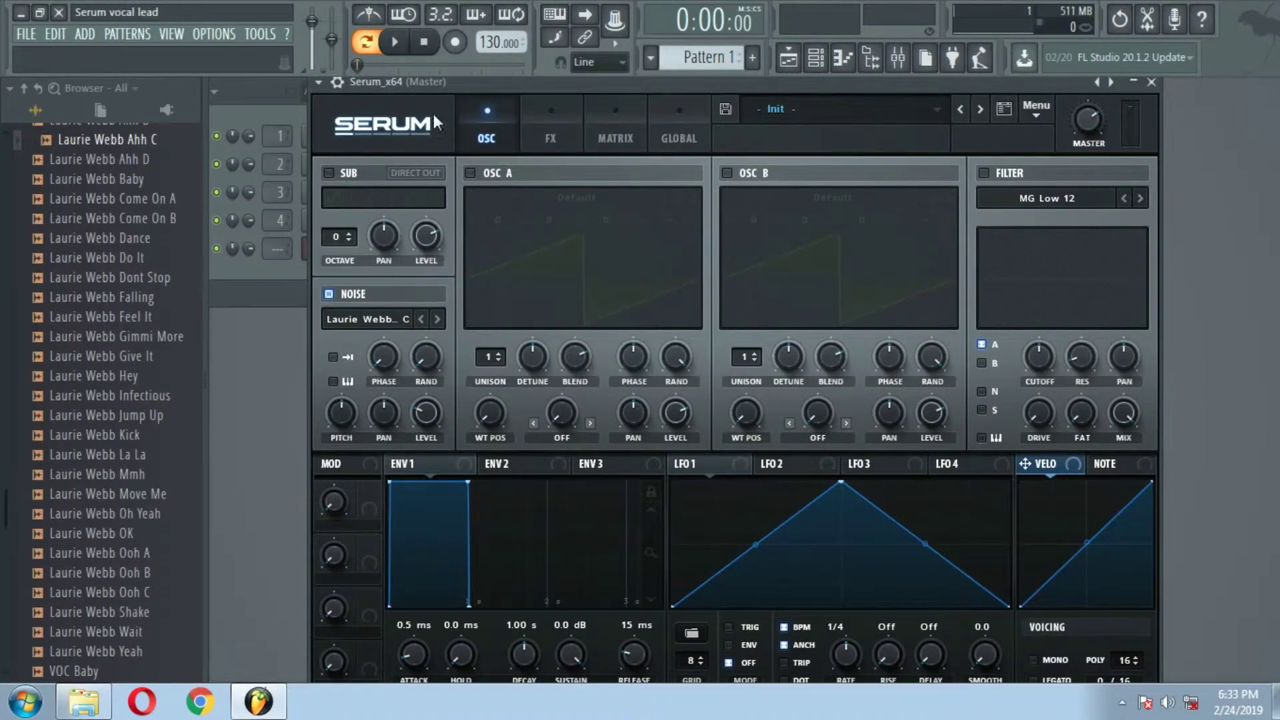
left_click(400, 42)
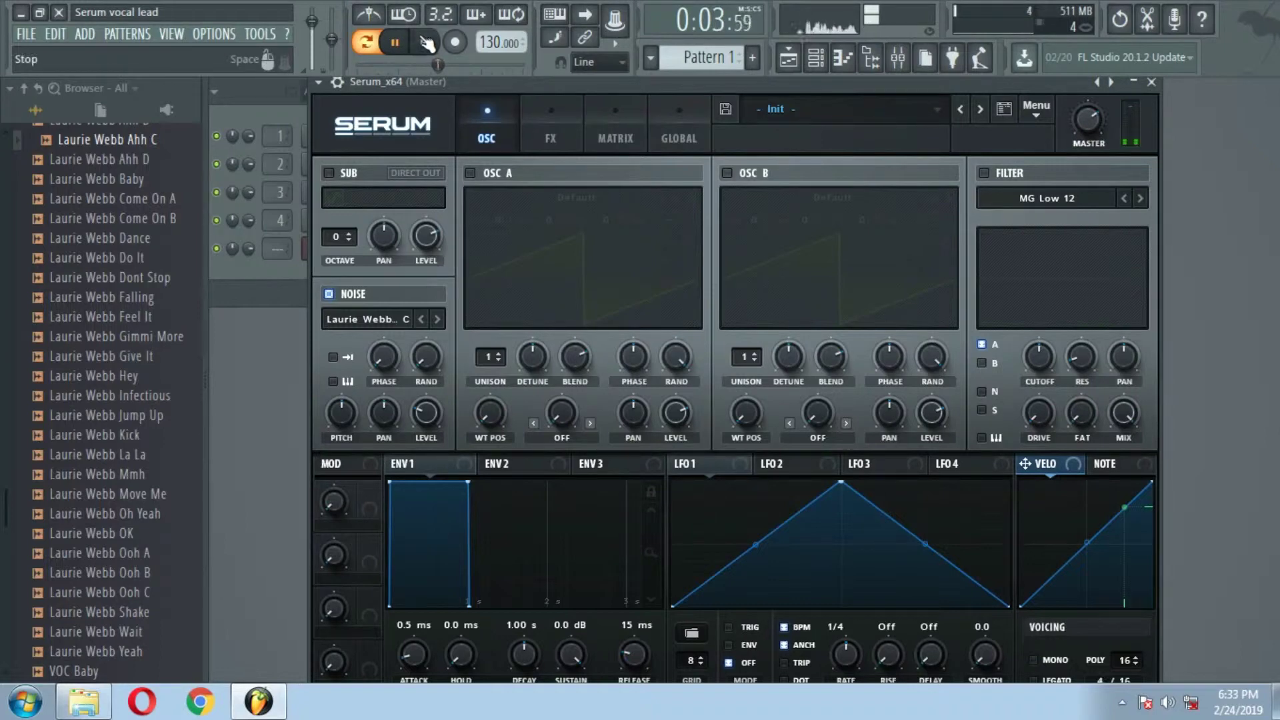
left_click(424, 42)
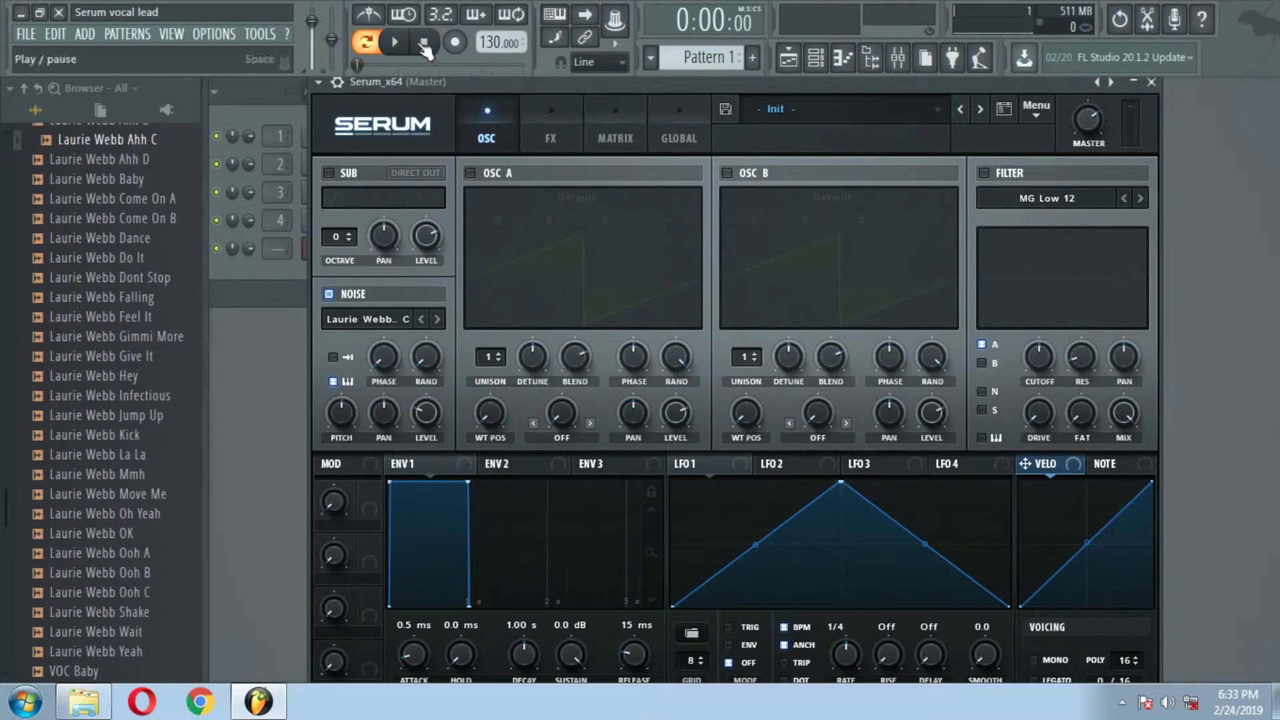
left_click(397, 43)
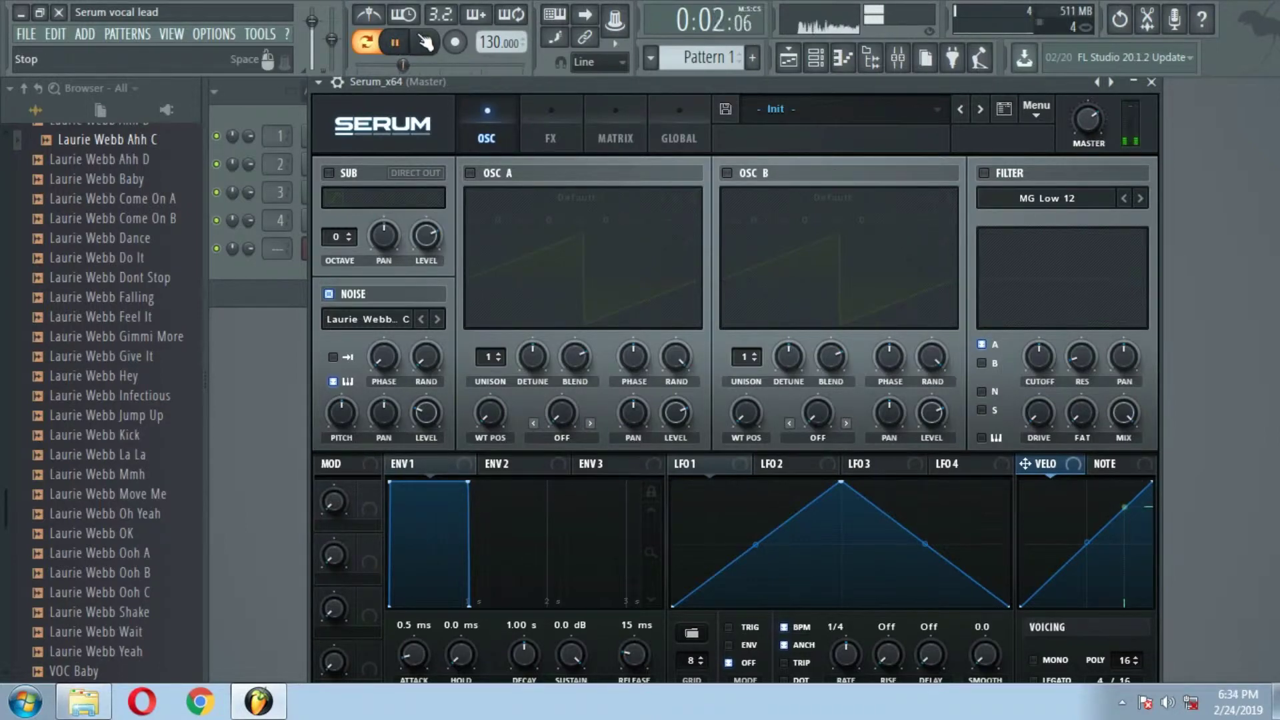
left_click(424, 42)
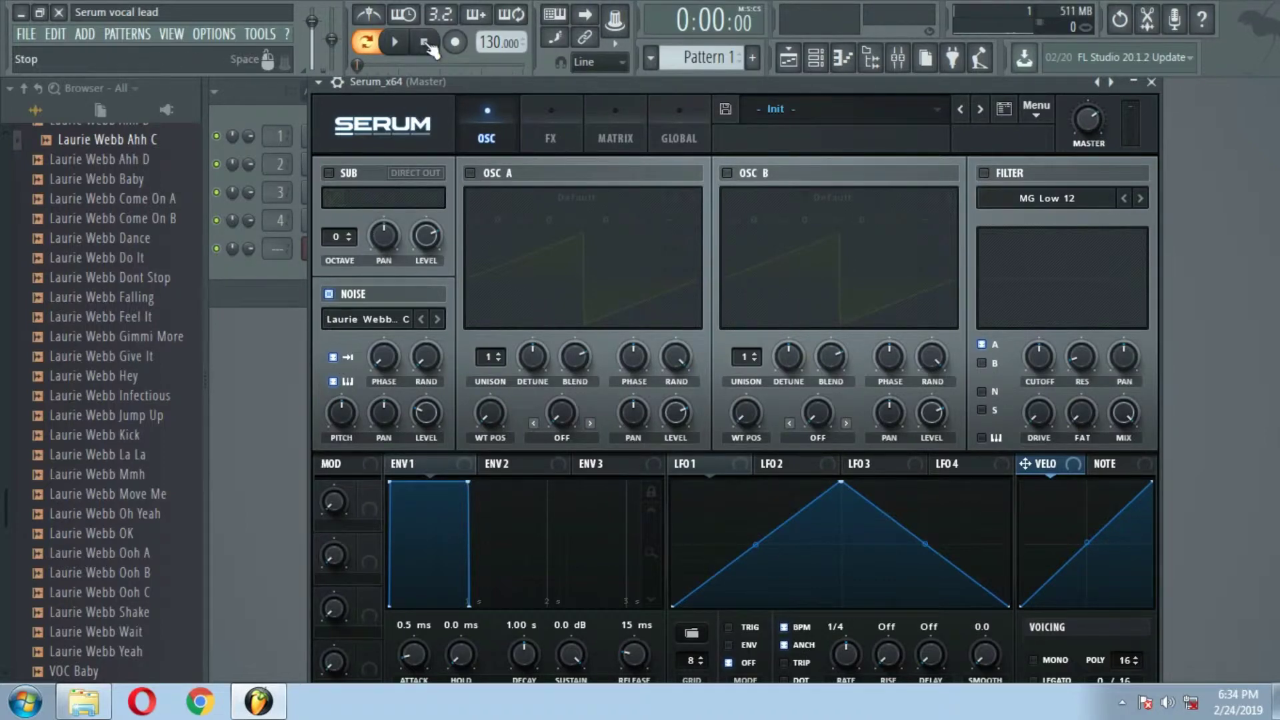
Step: Play the pattern with One Shot mode enabled on the noise oscillator, and stop playback
key("space")
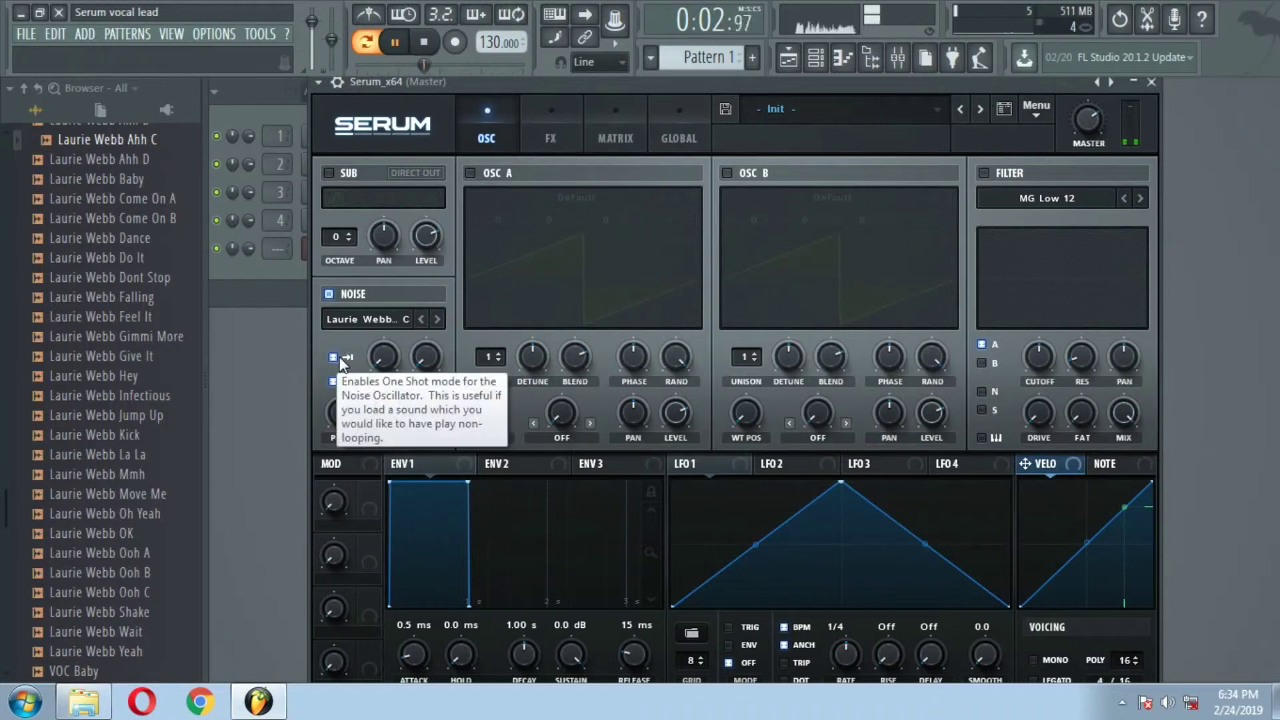
left_click(423, 41)
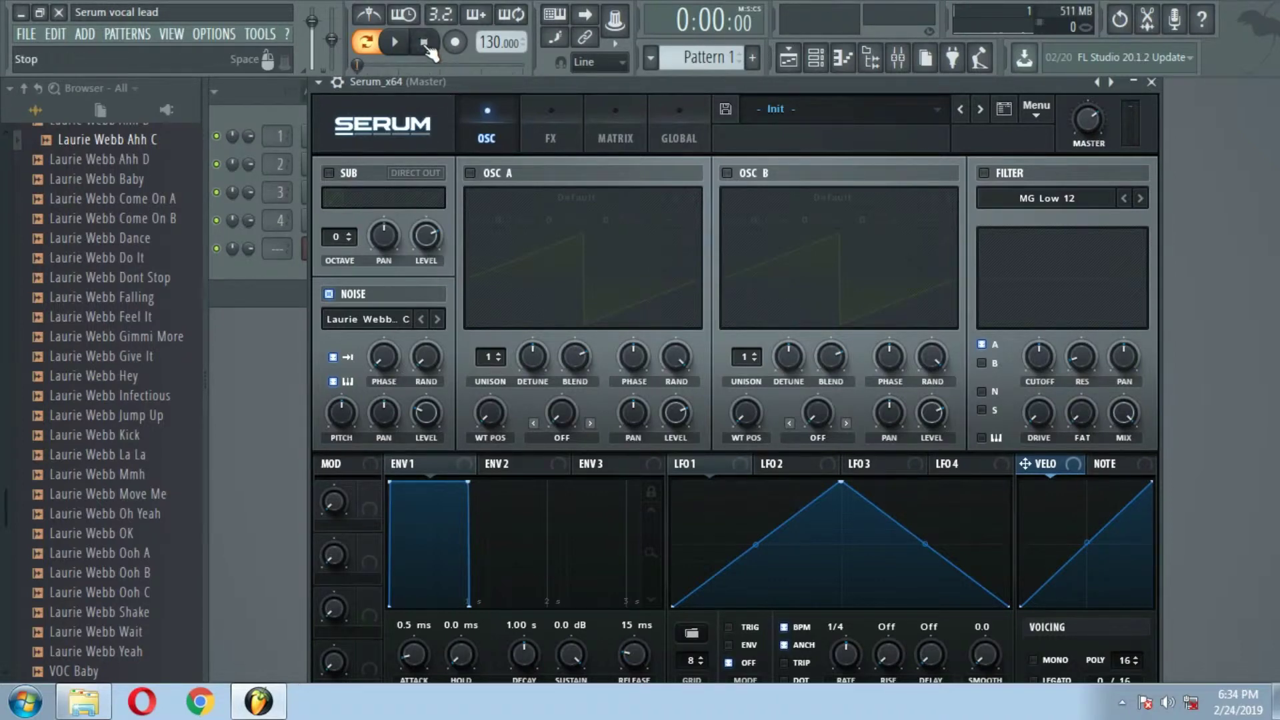
Step: Set the noise oscillator's phase to 47% during pattern playback, audition the changed sample start, and stop playback
key("space")
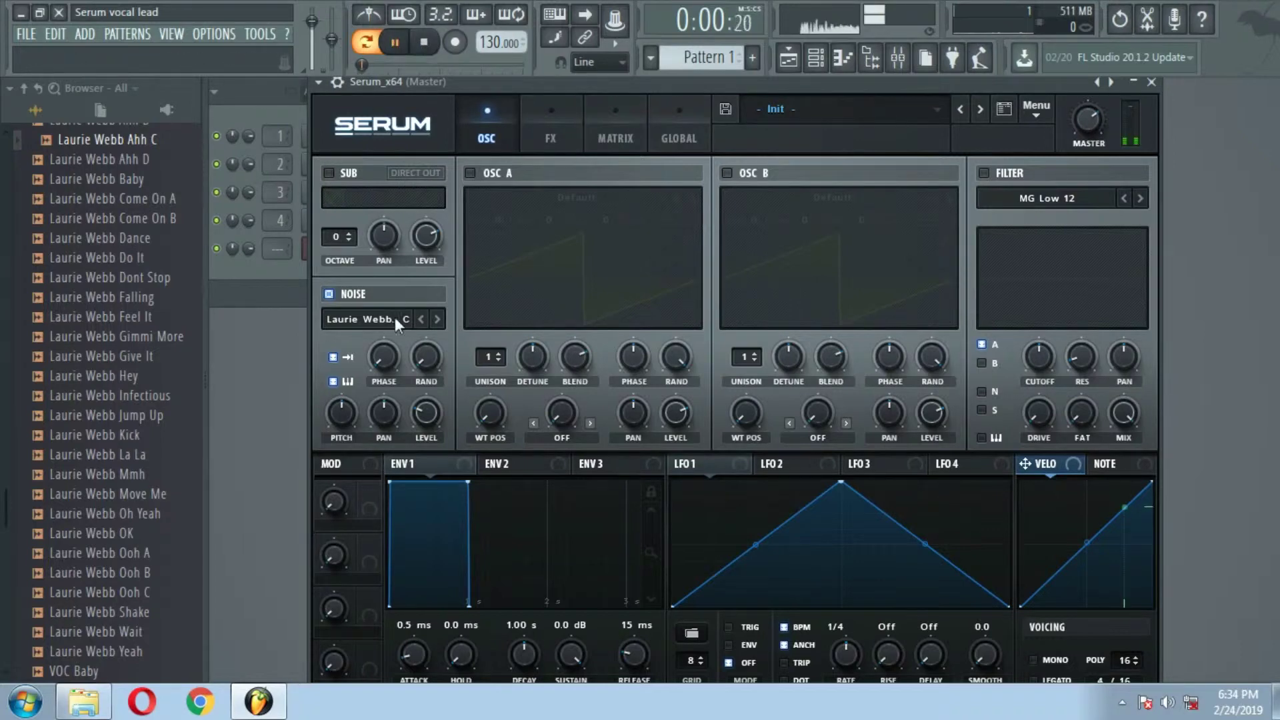
left_click_drag(388, 350, 394, 263)
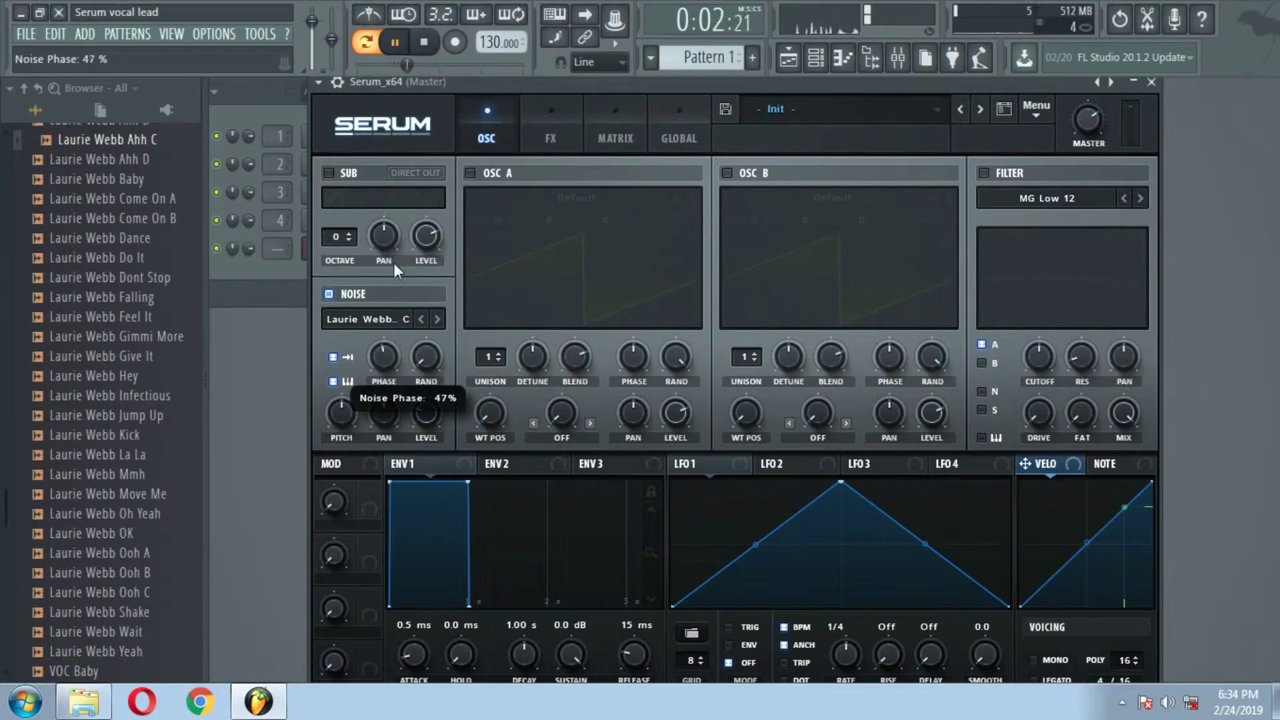
left_click(421, 45)
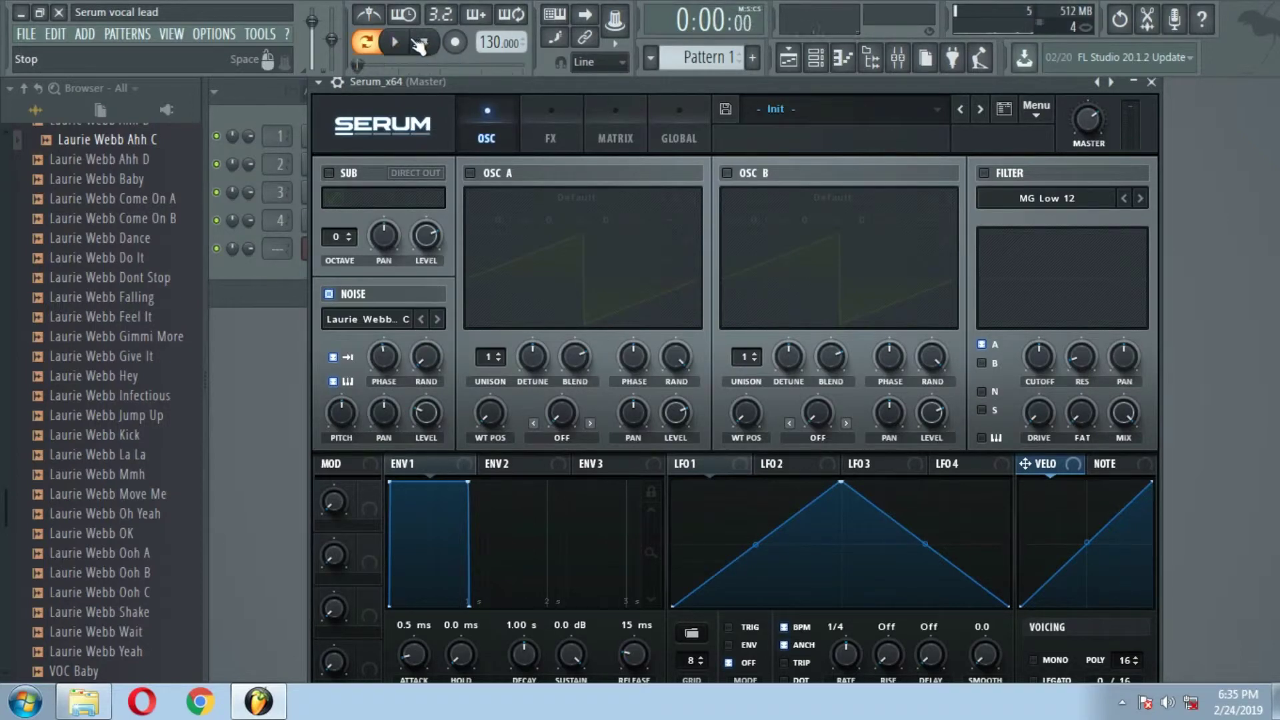
left_click(400, 44)
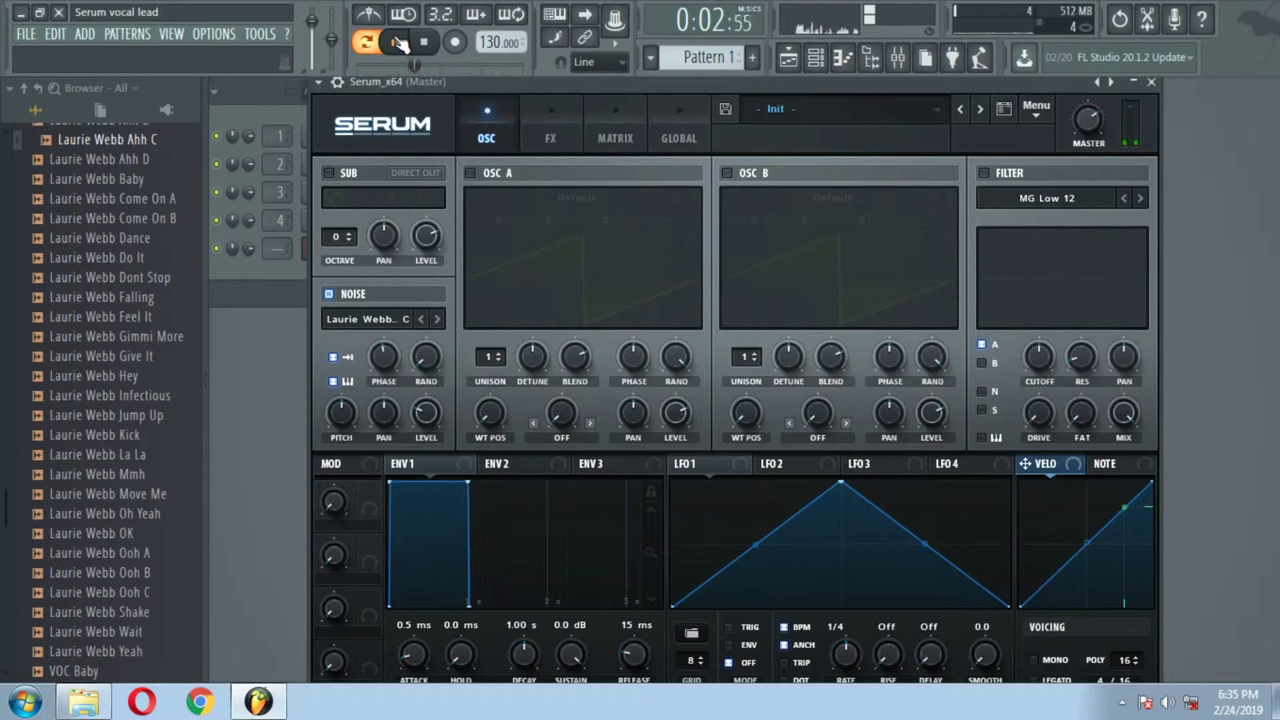
left_click(400, 44)
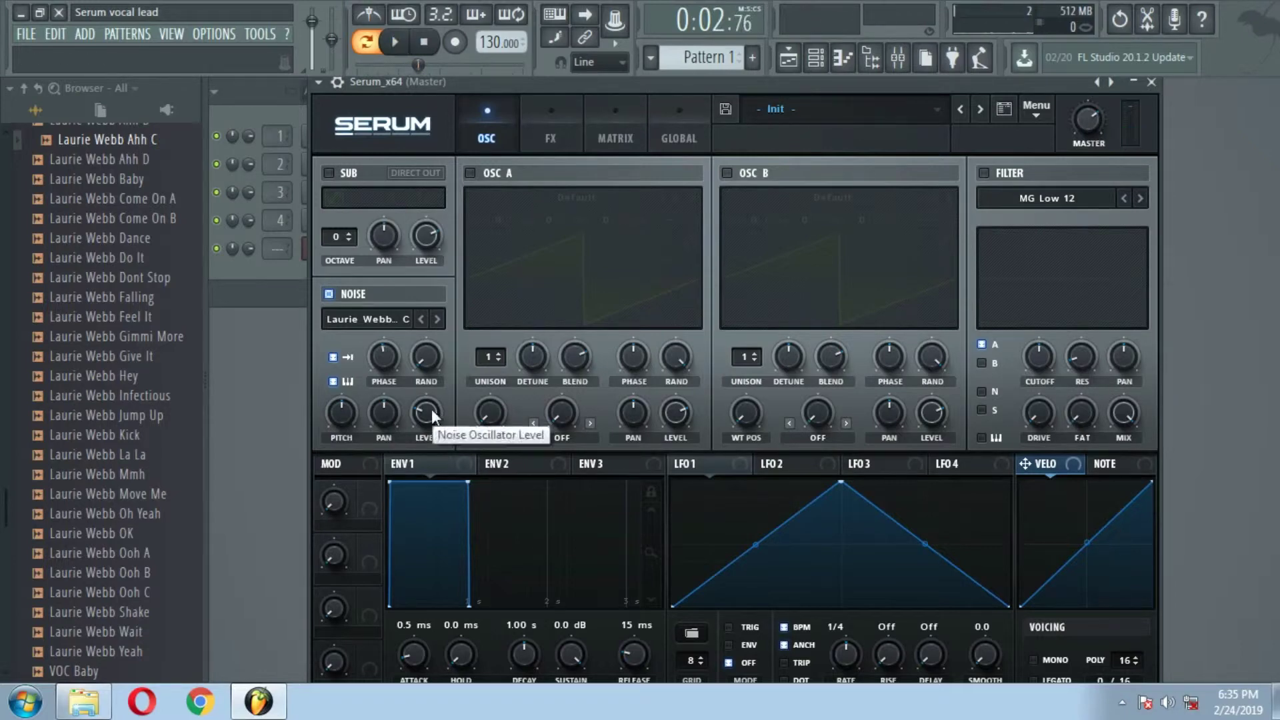
Step: Raise the noise oscillator's level to 80% and briefly audition the pattern
left_click_drag(431, 409, 431, 371)
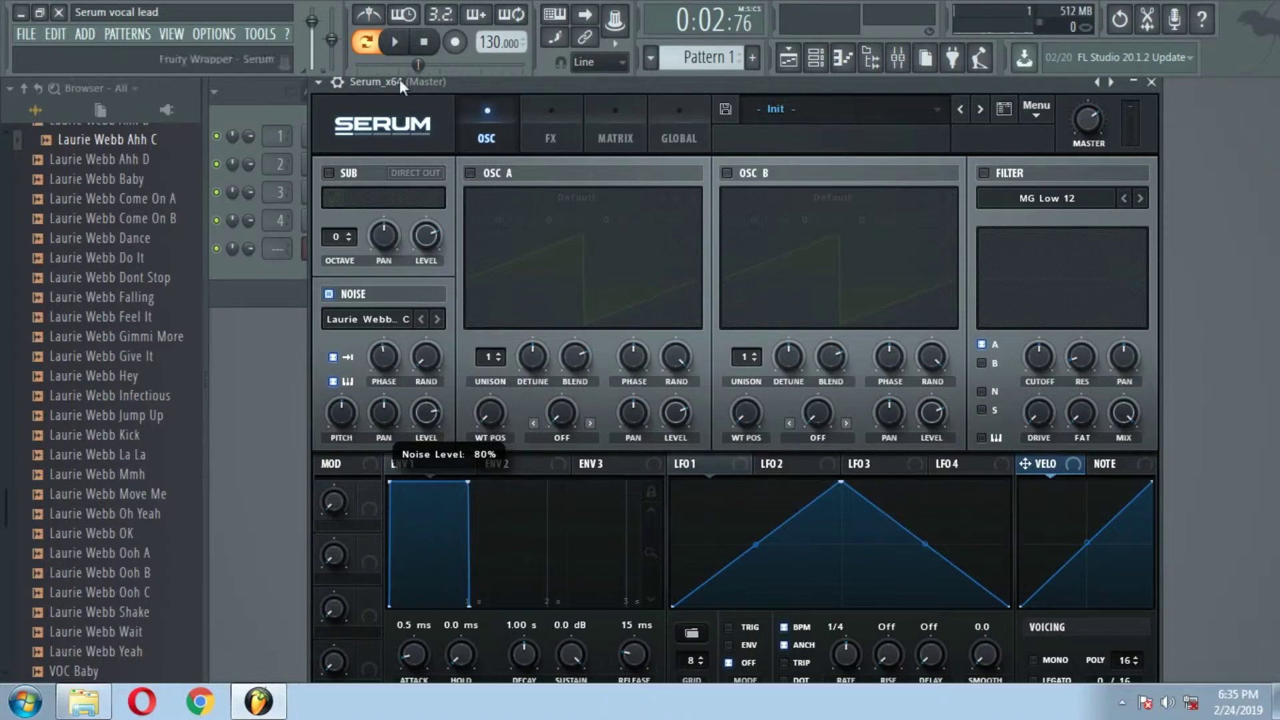
left_click(428, 50)
left_click(400, 46)
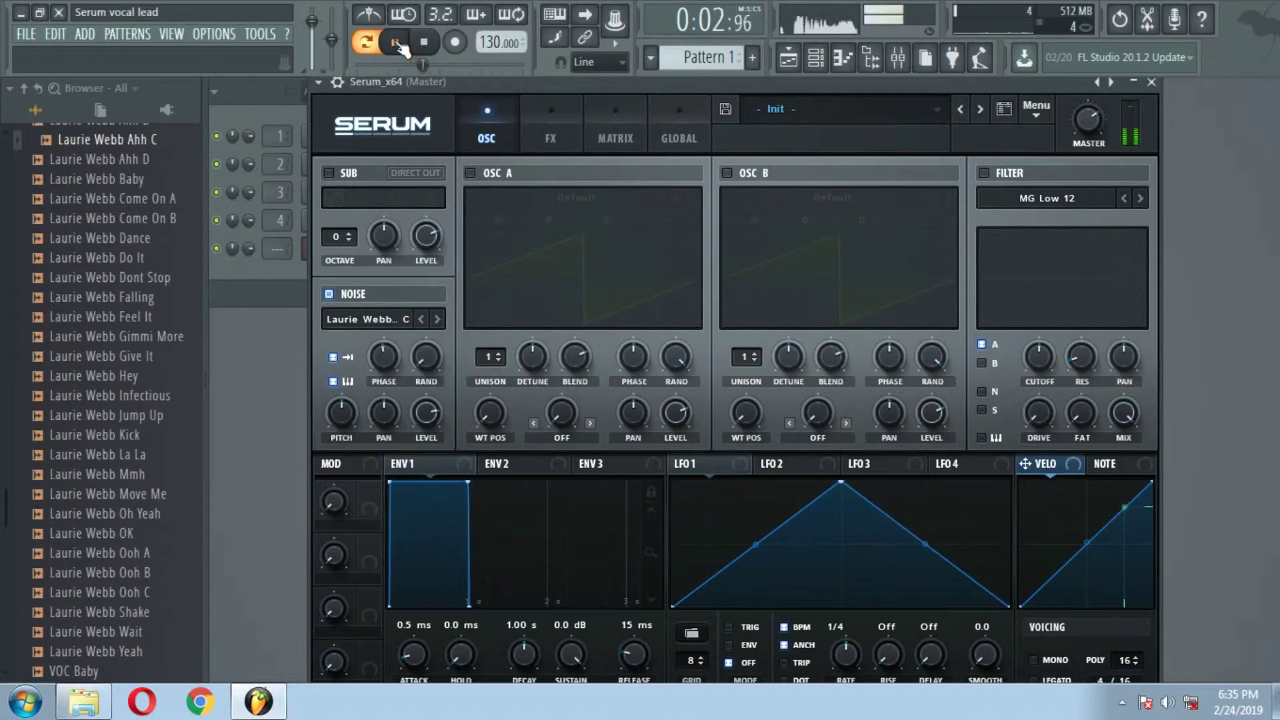
left_click(401, 47)
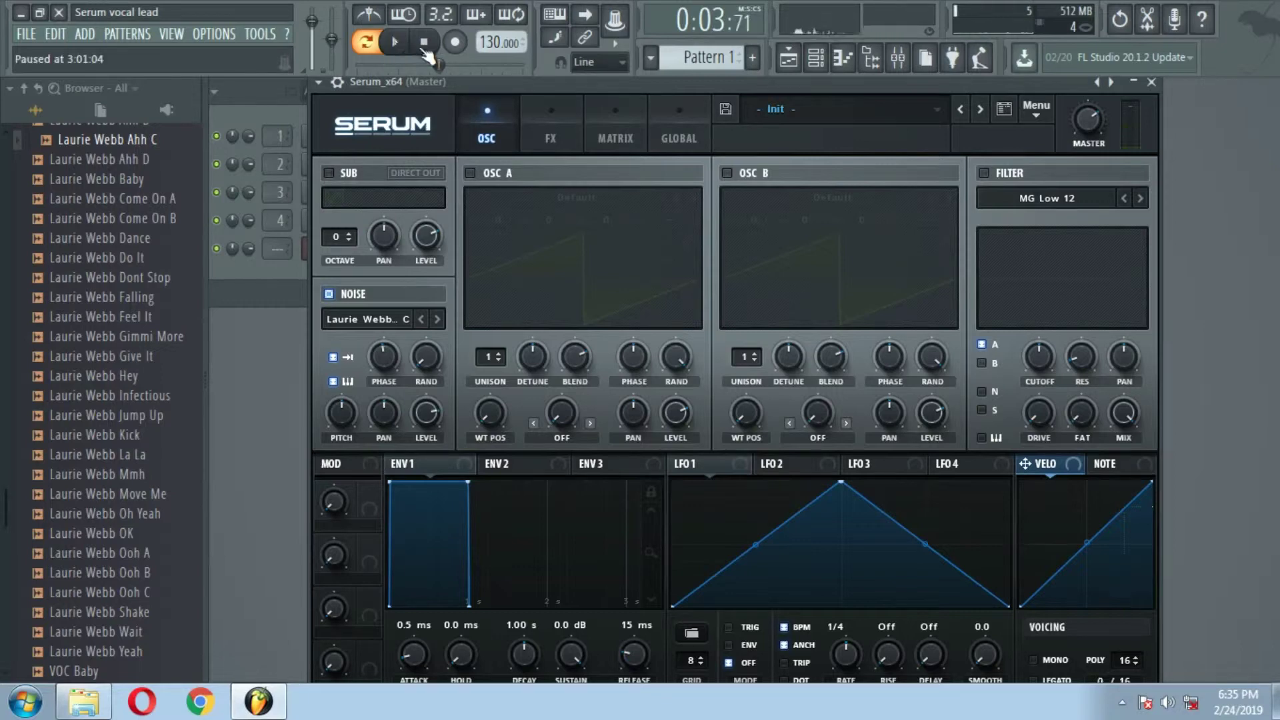
Step: Enable the Hyper/Dimension effect with pattern playback running, set Hyper unison to 2 and detune to 33%, and raise the Dimension mix
left_click(545, 130)
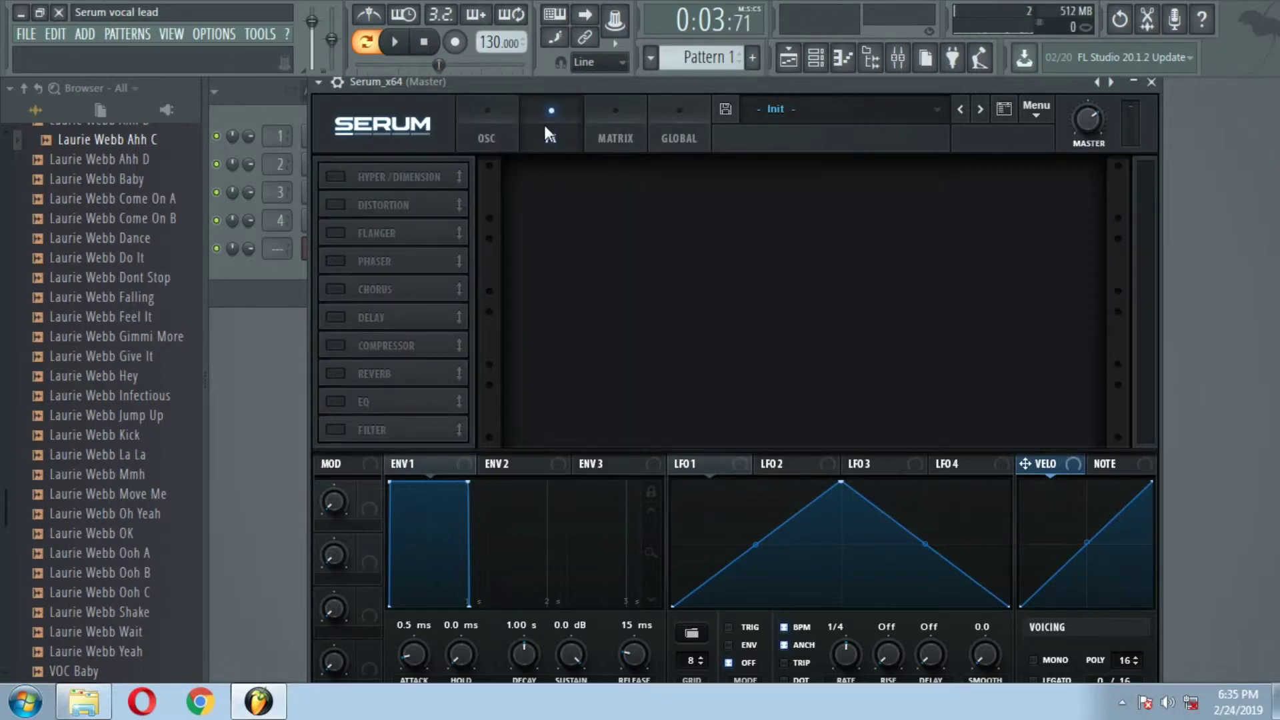
left_click(346, 179)
key("space")
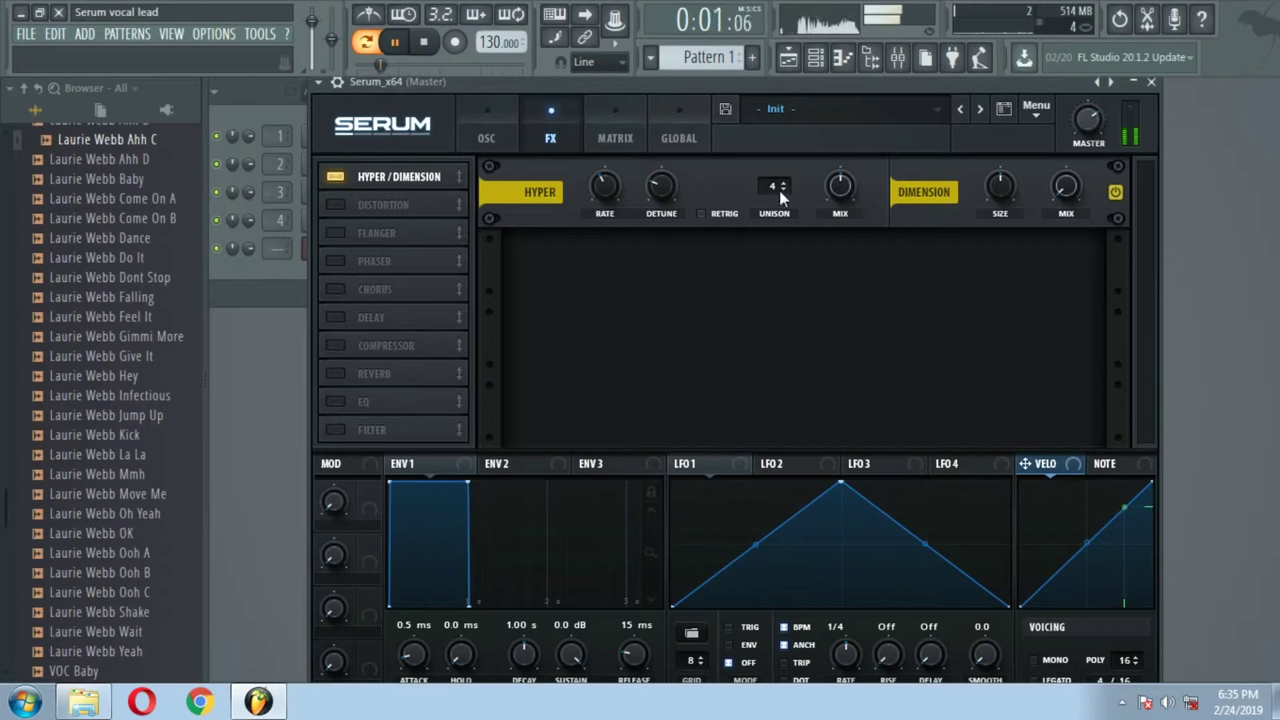
left_click_drag(772, 184, 777, 209)
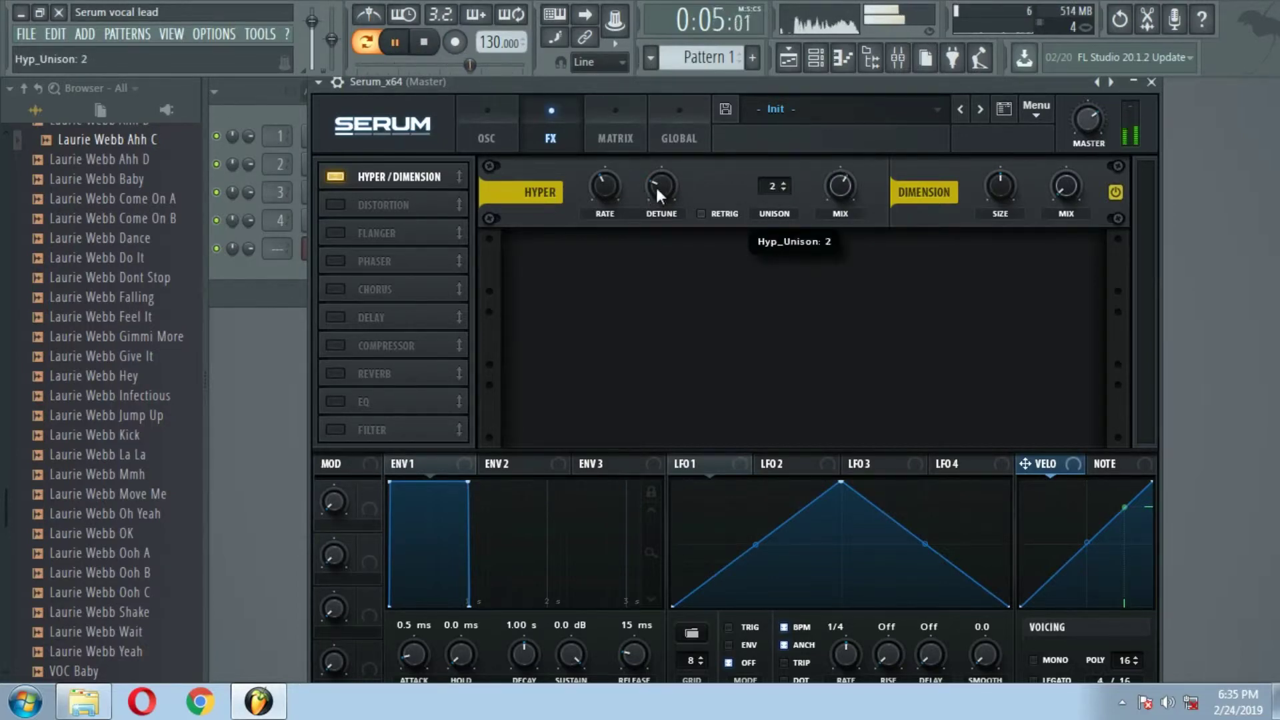
left_click_drag(656, 186, 656, 158)
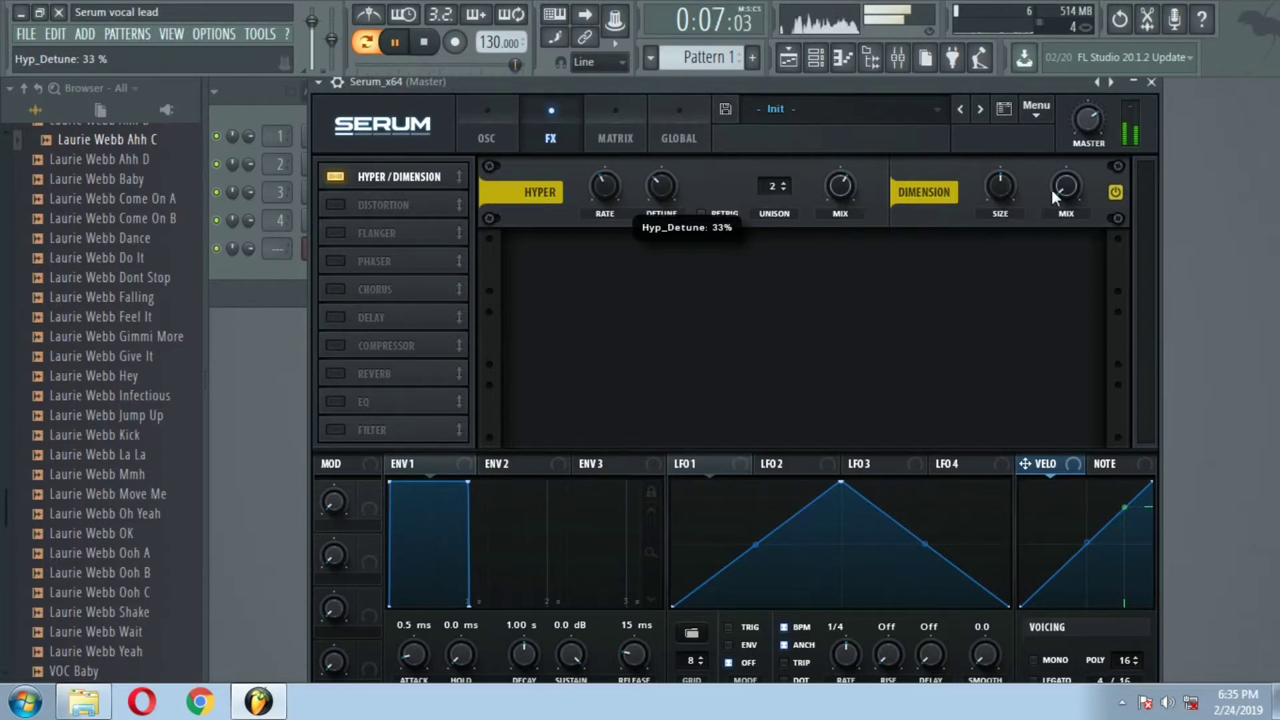
left_click_drag(1054, 190, 1016, 2)
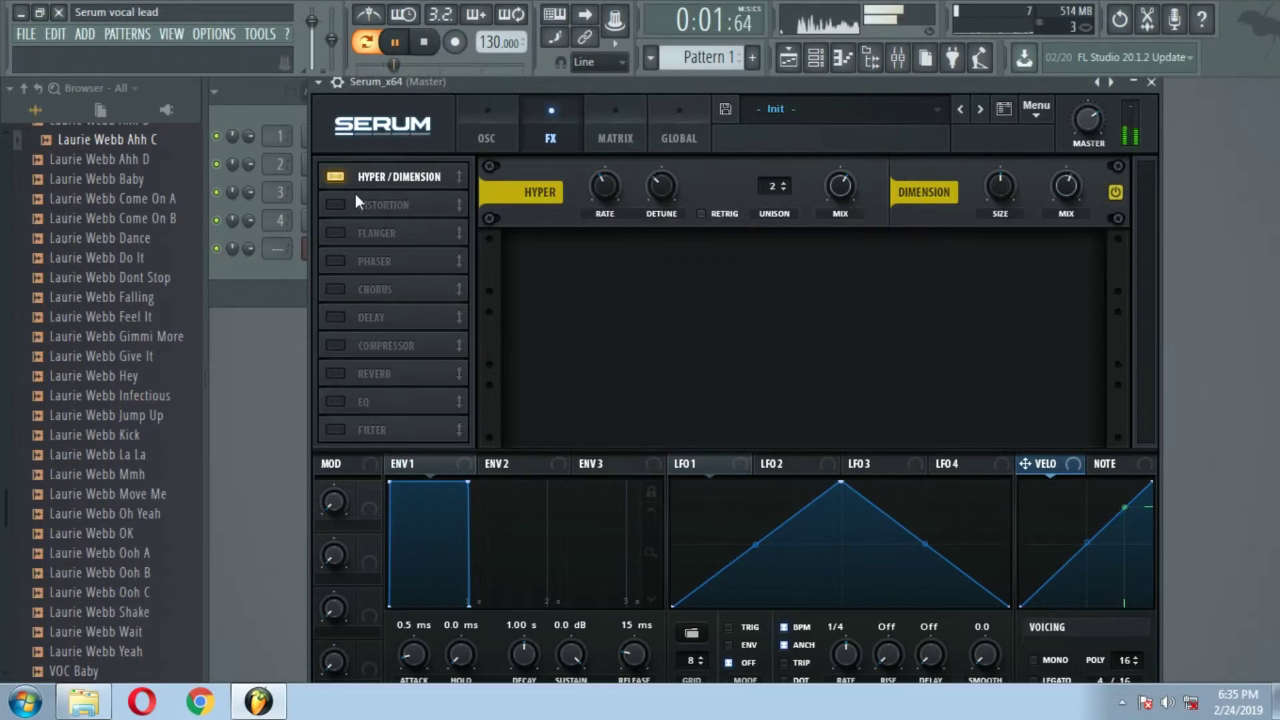
Step: Enable Tube distortion, set its filter fully to high-pass at 165 with bandwidth 1.6, and set the drive to 63%
left_click(337, 203)
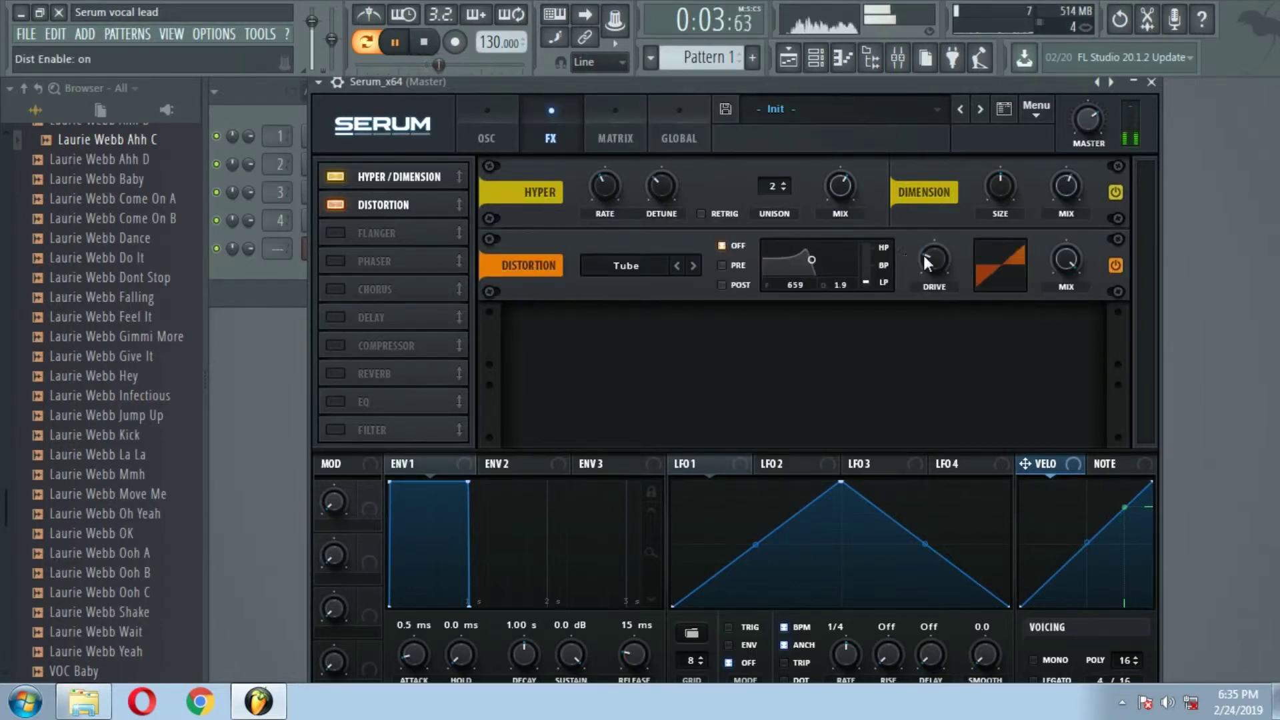
left_click_drag(874, 278, 842, 38)
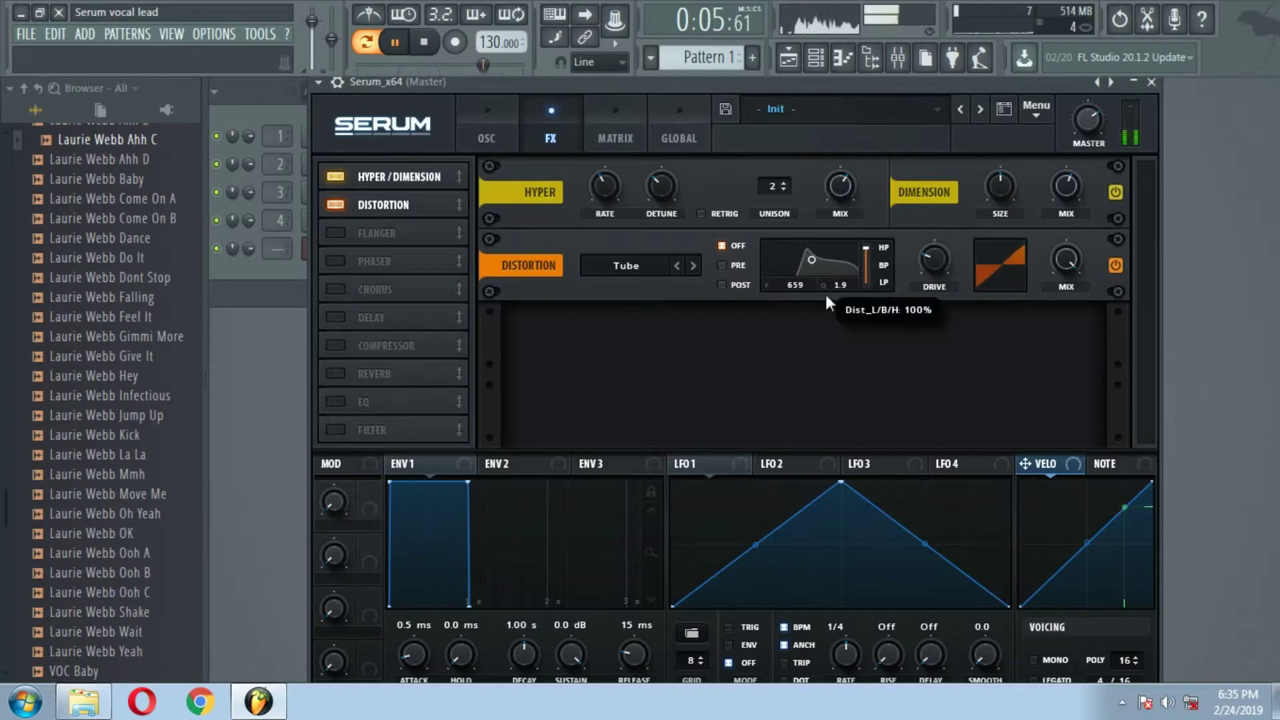
left_click_drag(810, 263, 798, 263)
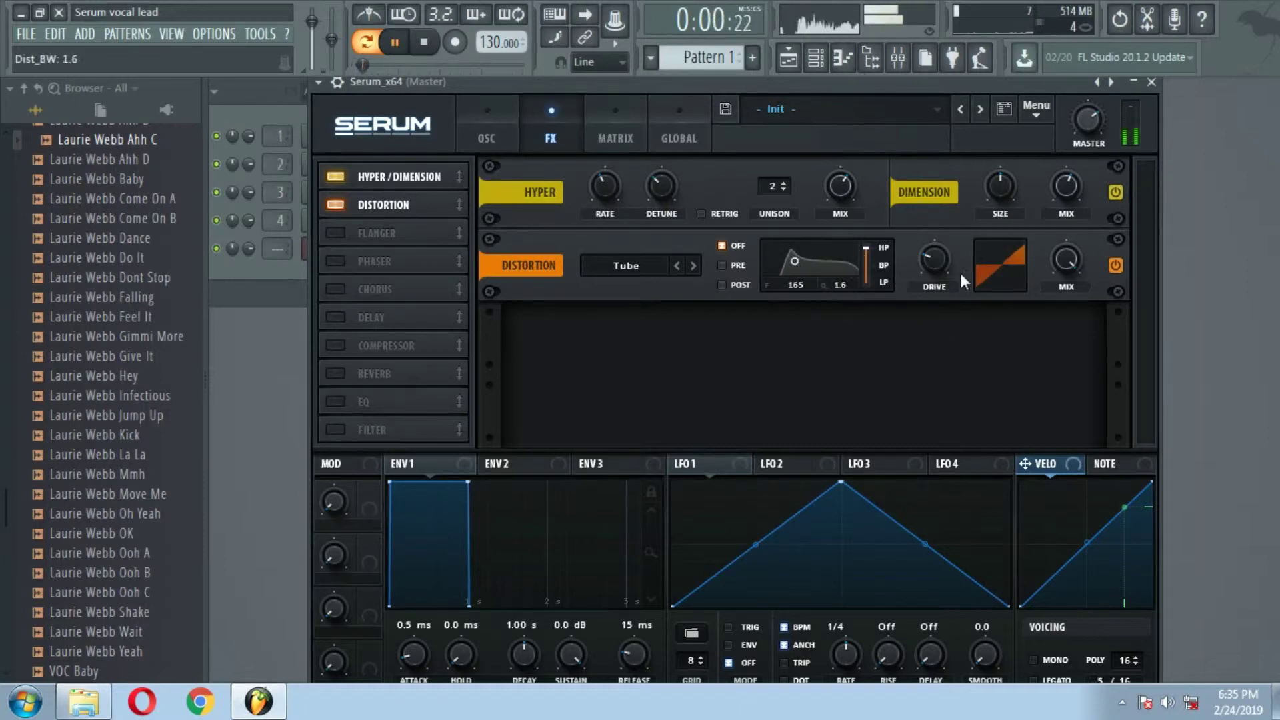
left_click_drag(934, 260, 926, 158)
left_click_drag(936, 260, 936, 272)
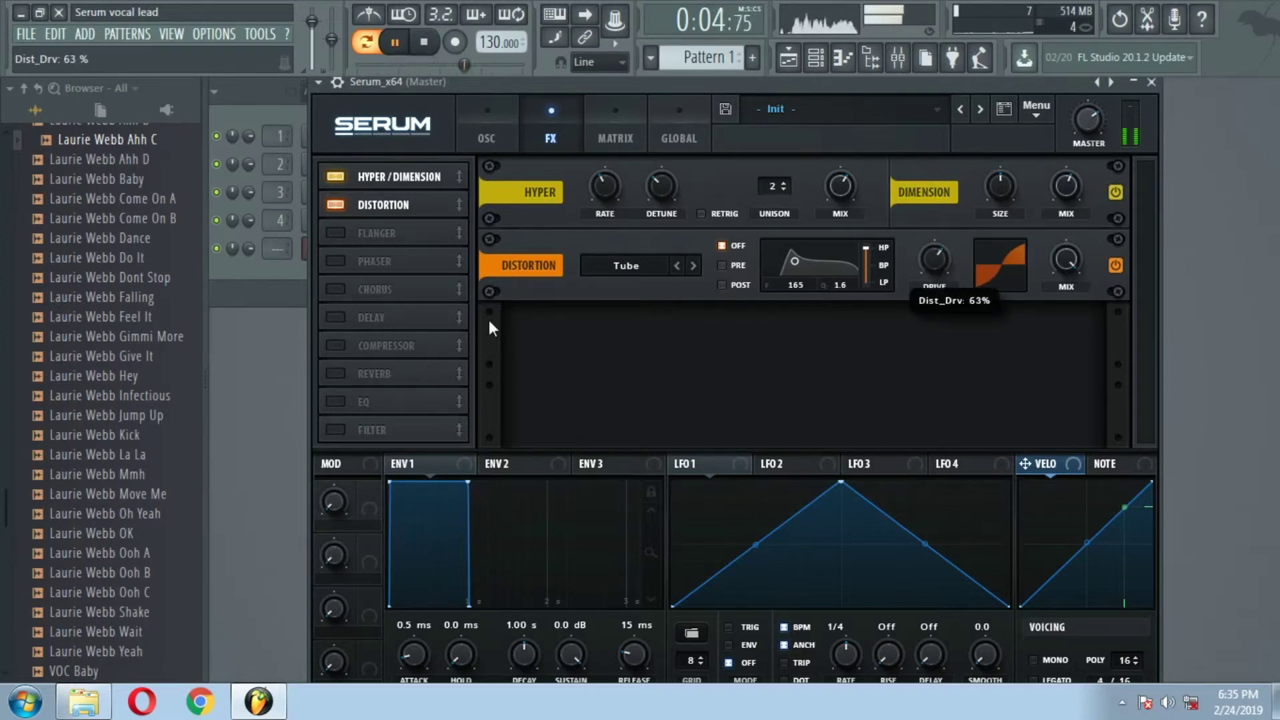
Step: Enable the delay in Ping-Pong mode with a 34% mix and 50% feedback
left_click(337, 316)
left_click(959, 342)
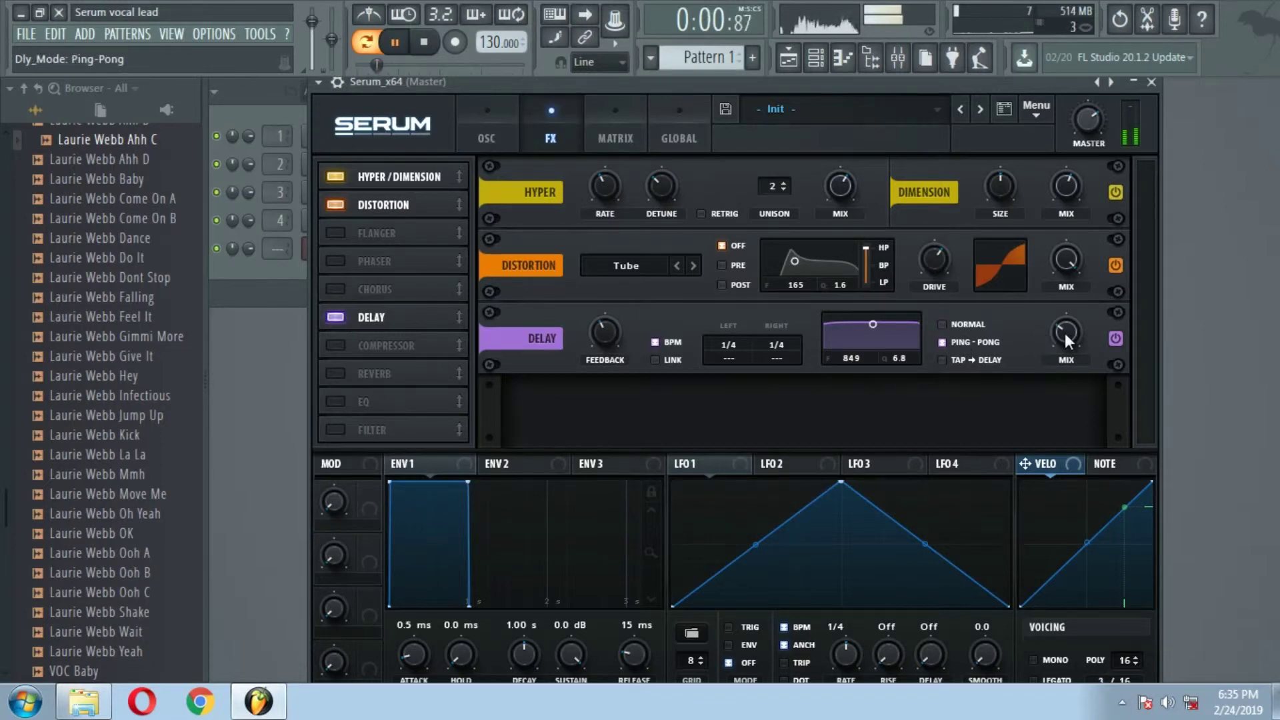
left_click_drag(1065, 333, 1065, 323)
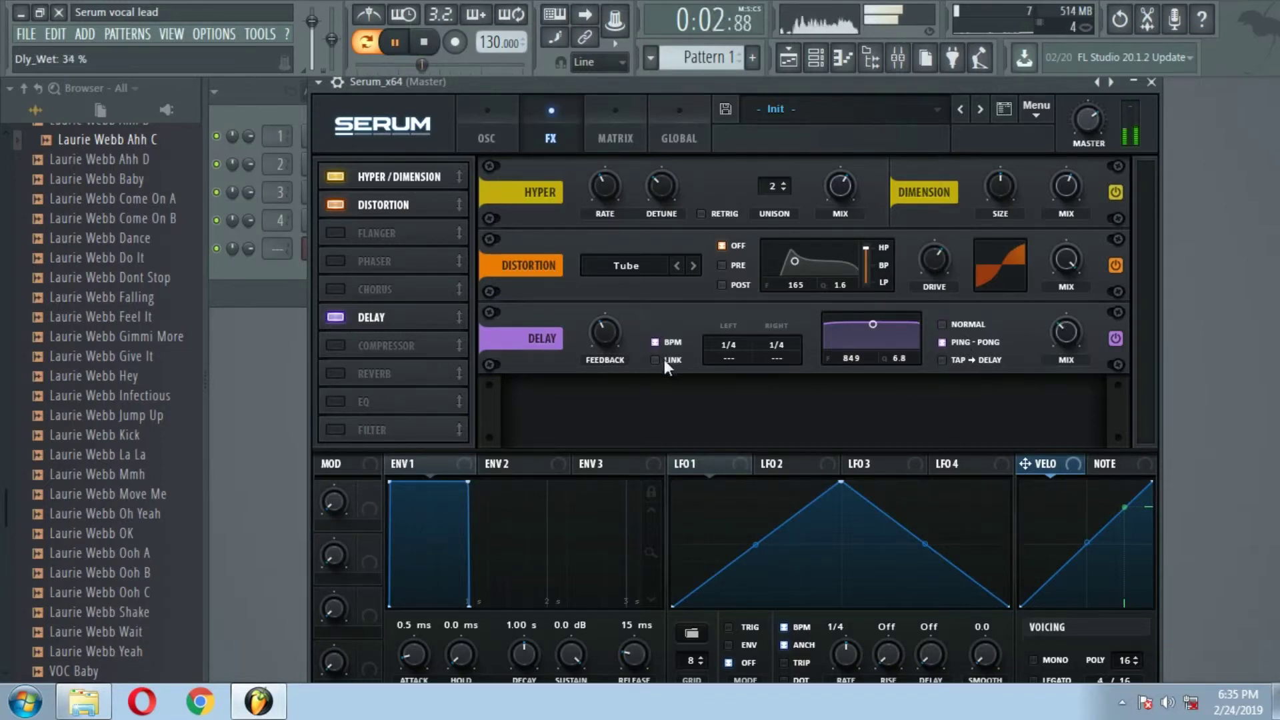
left_click_drag(606, 332, 605, 313)
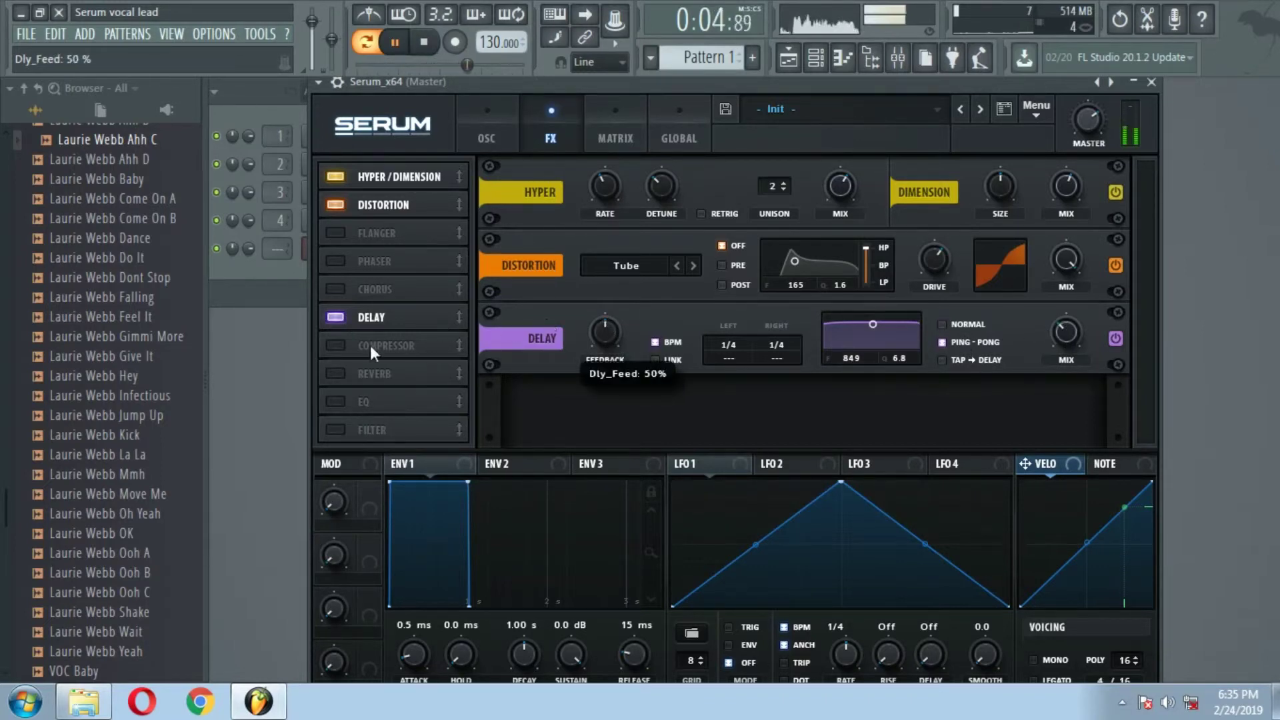
Step: Enable the compressor and set its threshold to about -32 dB and its gain to 2.6 dB
left_click(335, 345)
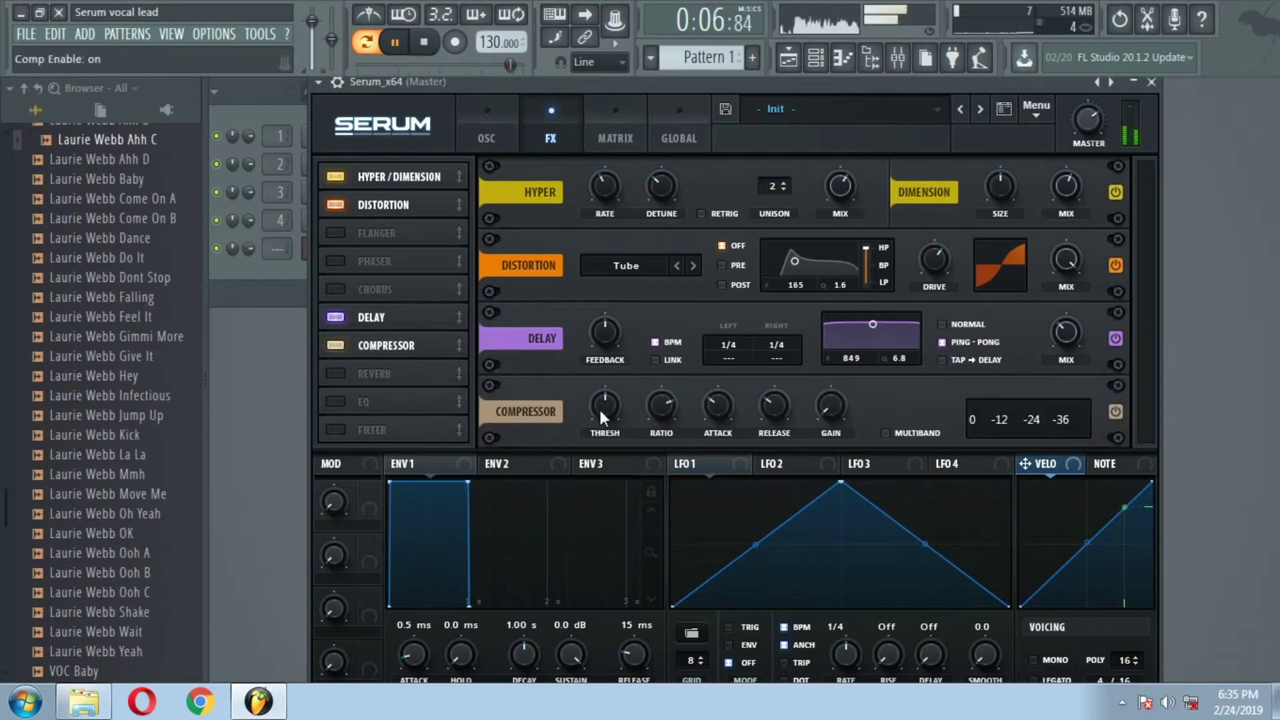
mouse_move(600, 410)
left_mouse_down()
mouse_move(600, 364)
mouse_move(602, 404)
left_mouse_up()
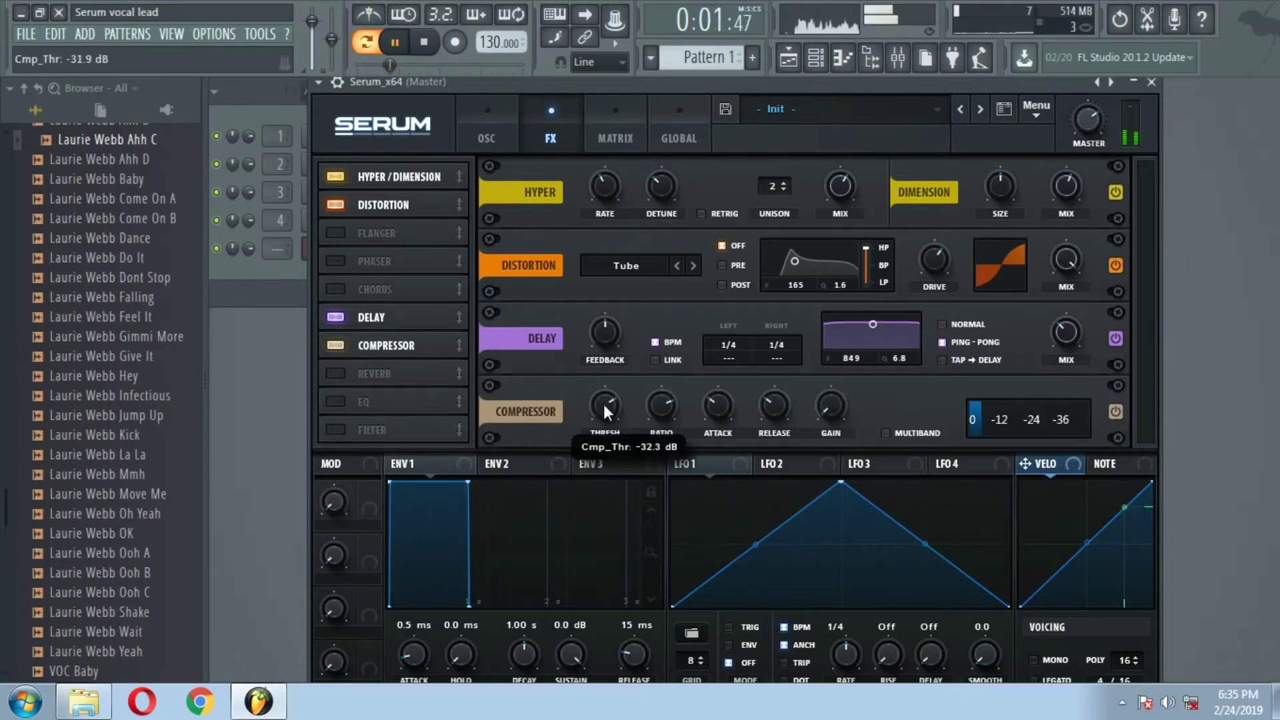
left_click_drag(817, 402, 814, 355)
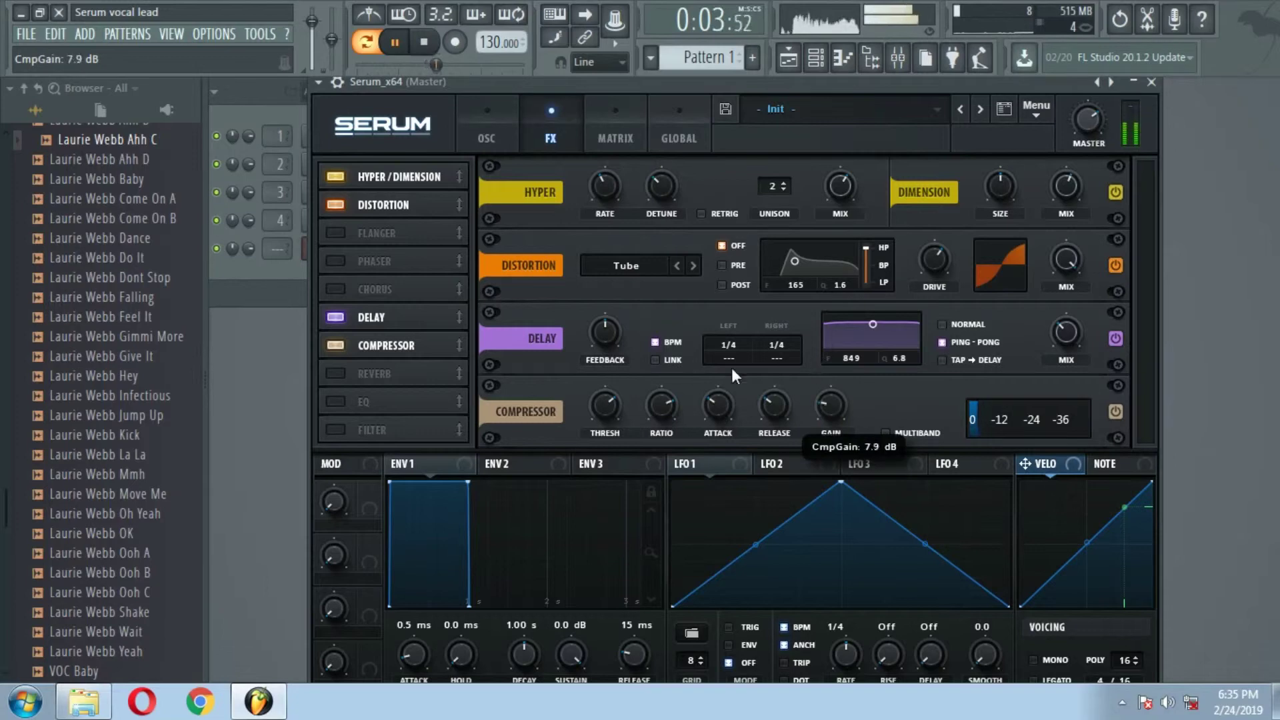
left_click_drag(841, 408, 831, 427)
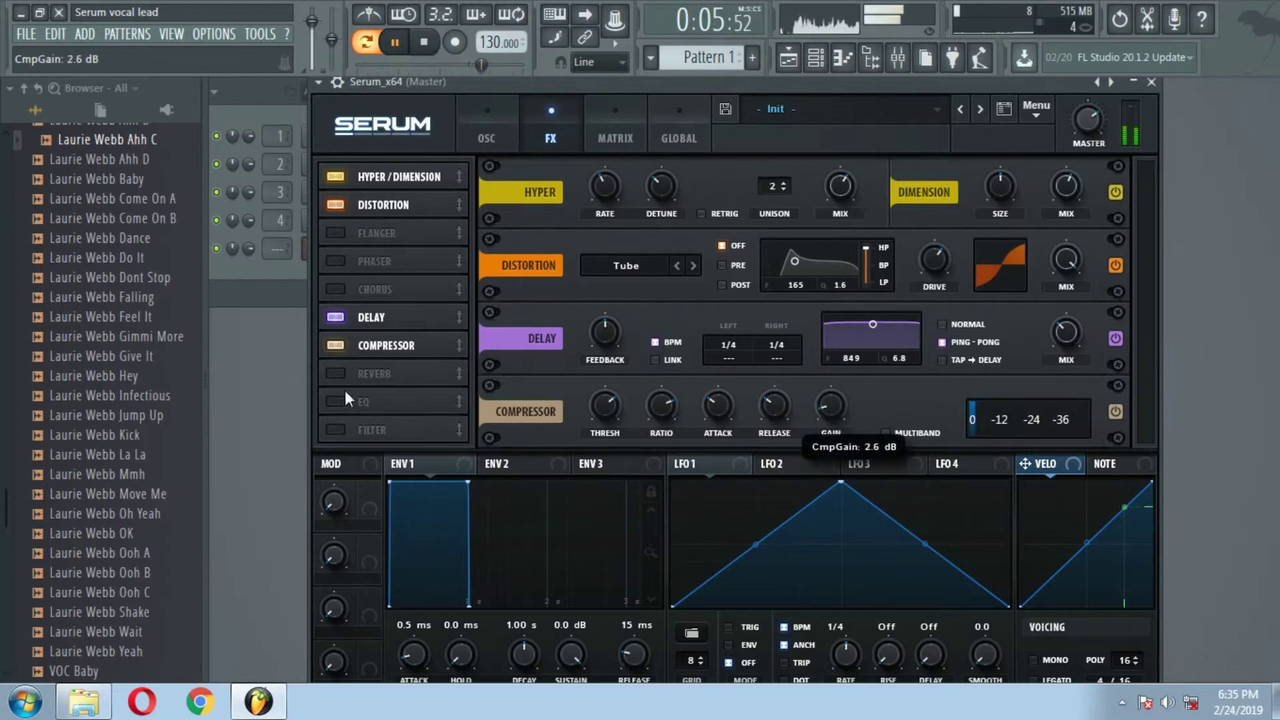
Step: Enable the reverb with a 39% mix, audition the full effects chain, and stop playback
left_click(371, 374)
left_click_drag(1146, 341, 1147, 407)
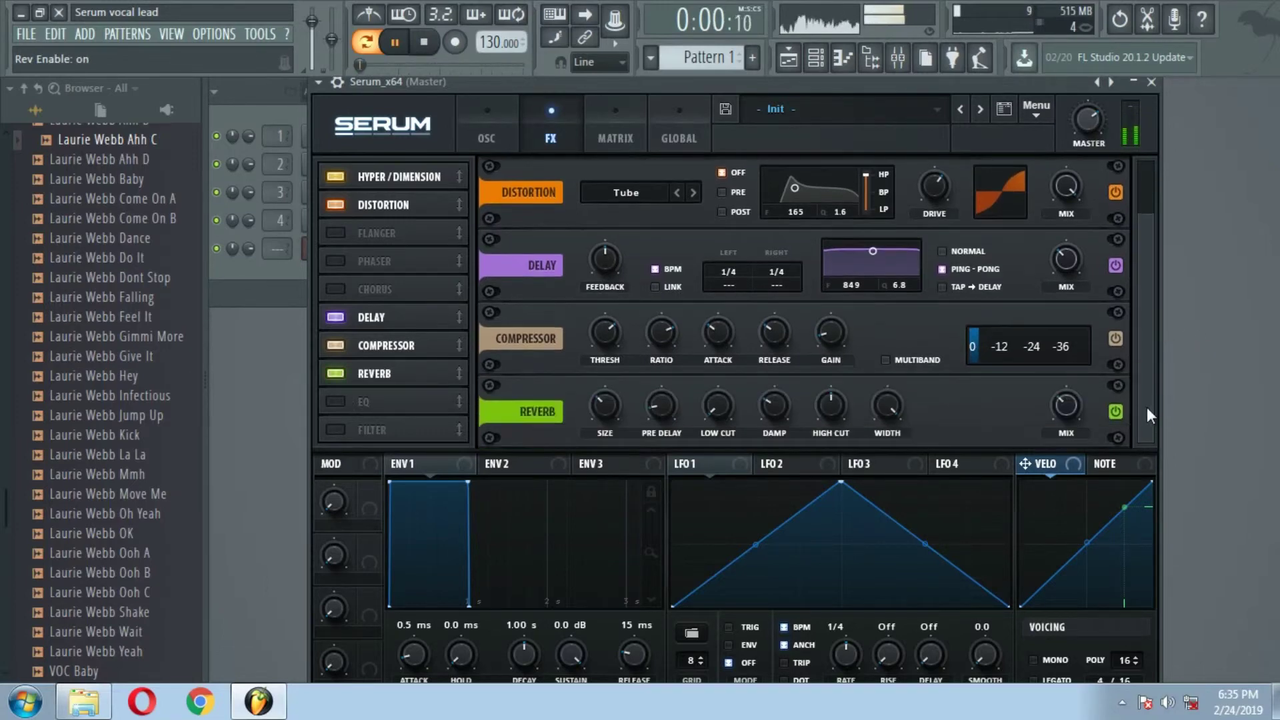
left_click(1070, 402)
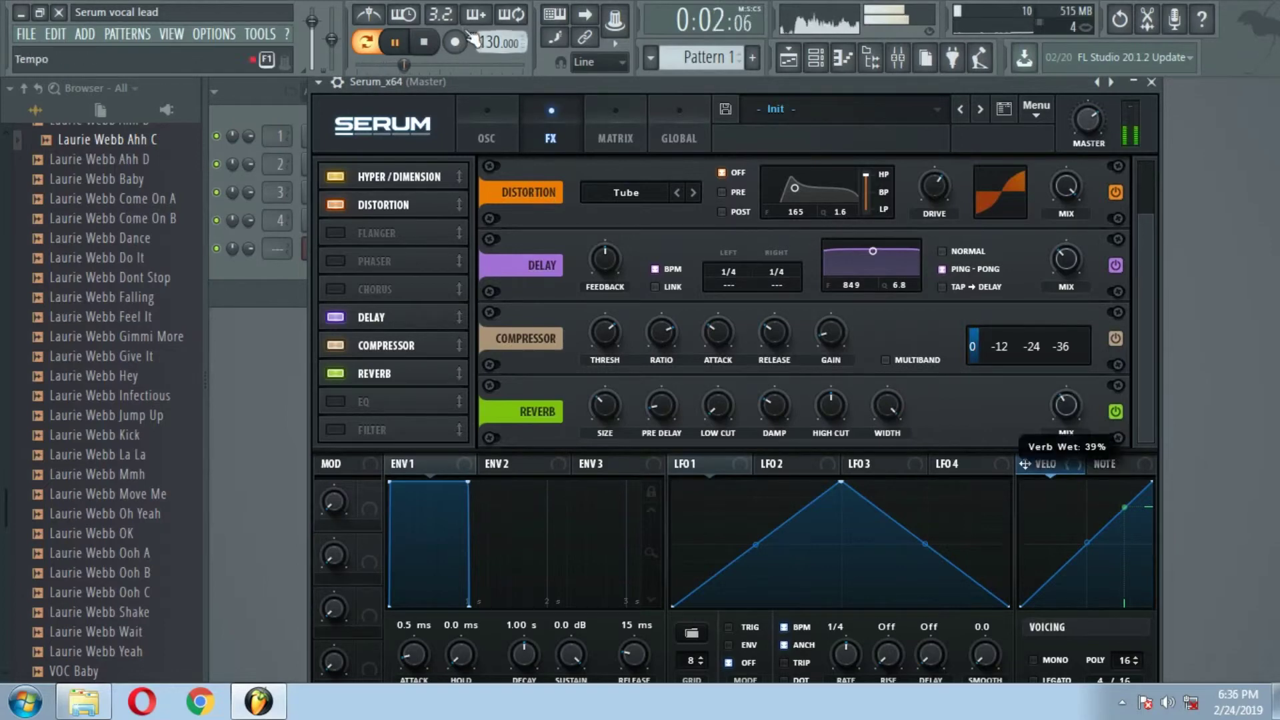
left_click(407, 43)
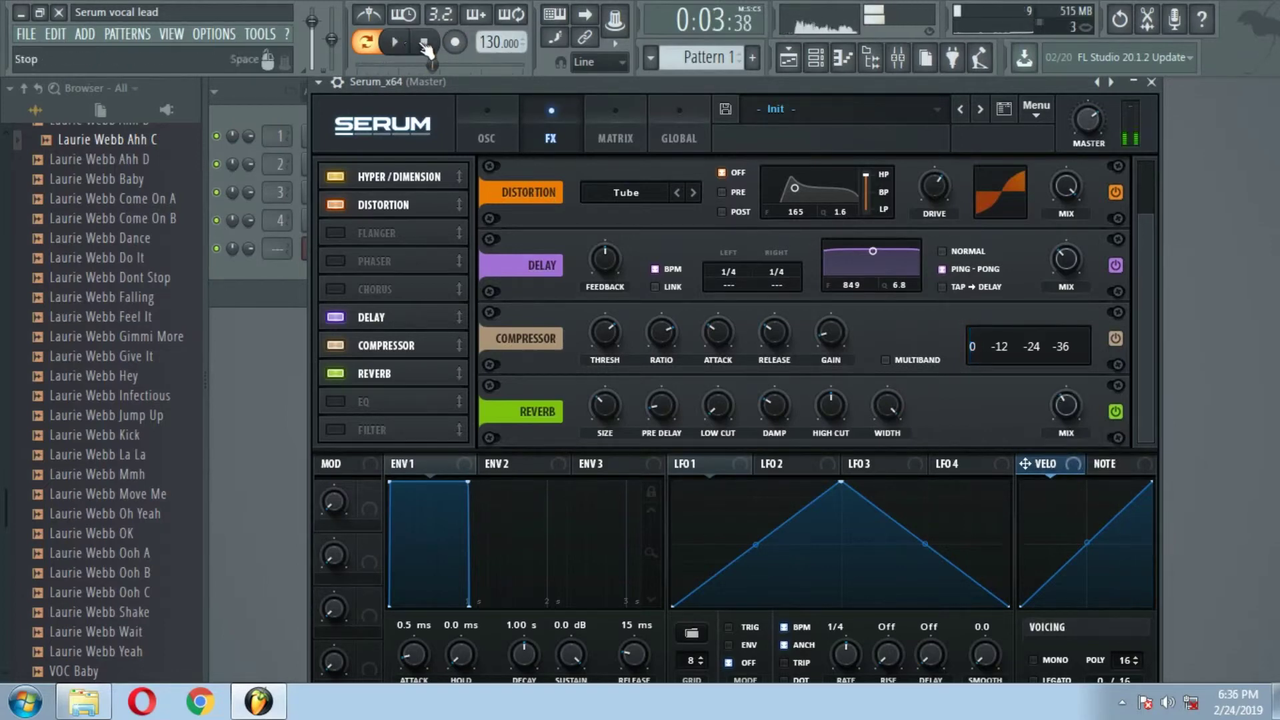
left_click(424, 42)
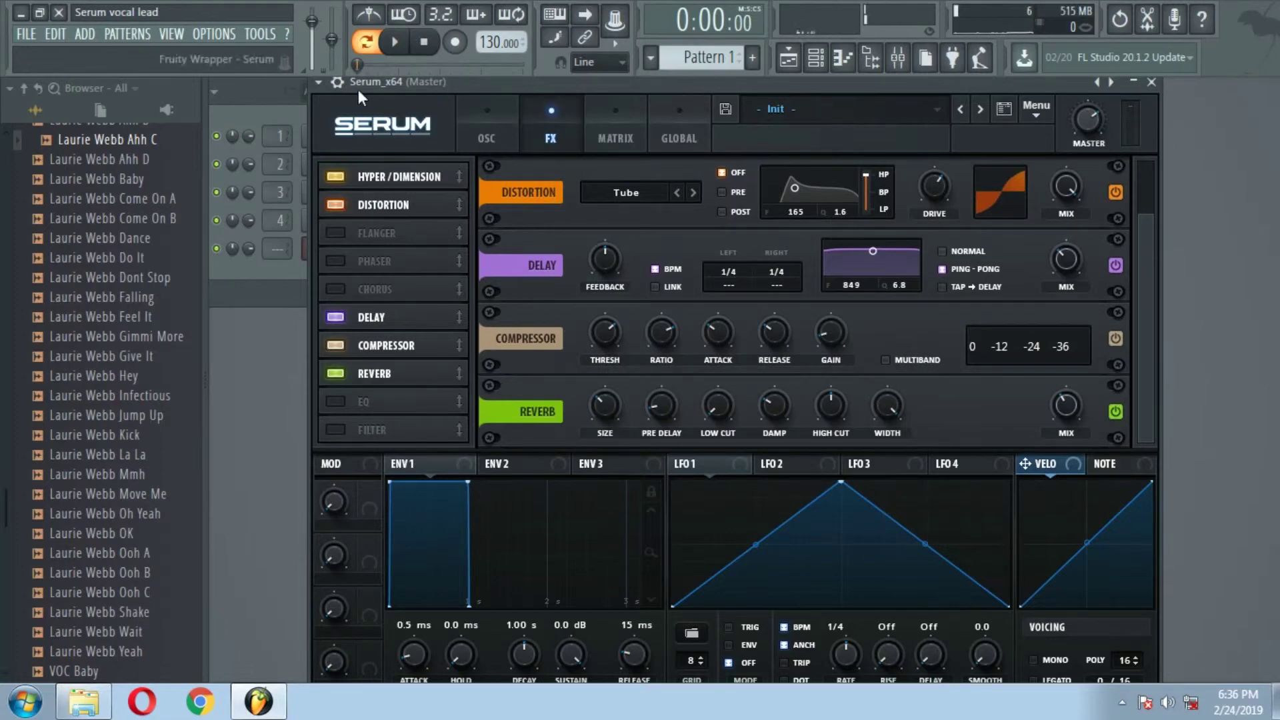
Step: Shorten Env 1's decay to 85 ms with sustain at -0.5 dB, and assign Env 1 to the noise oscillator's phase
left_click(479, 119)
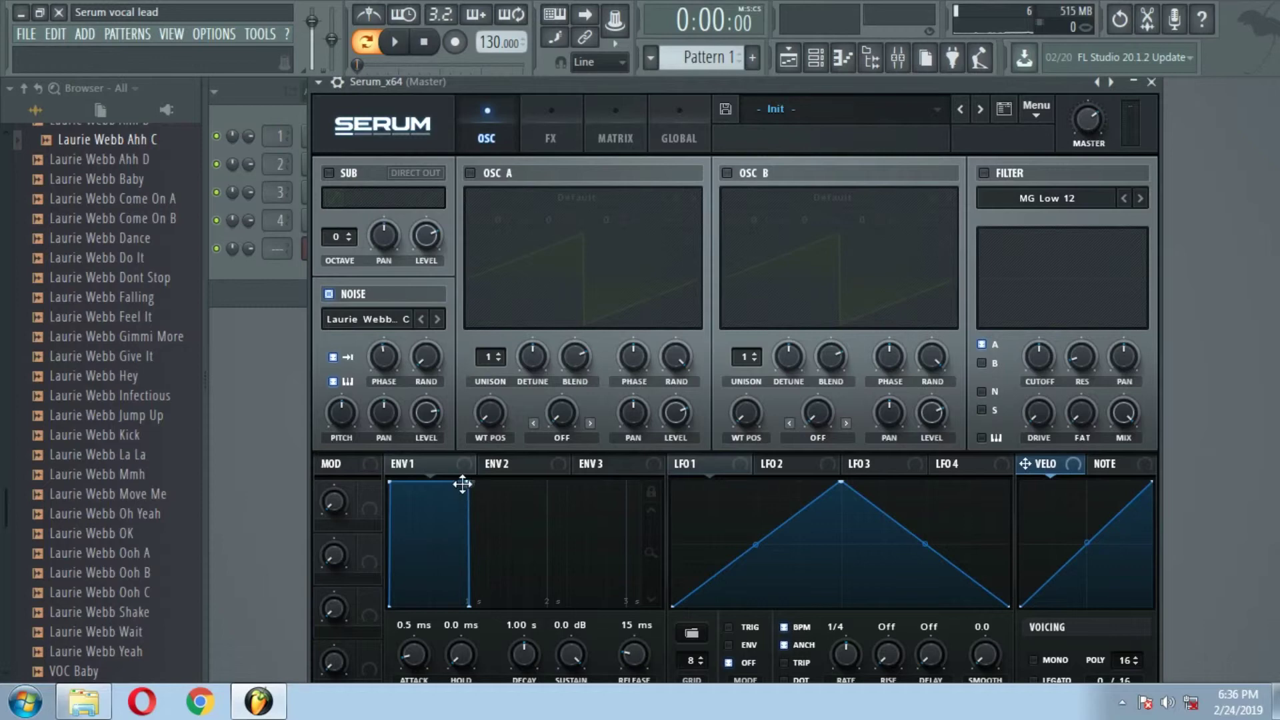
left_click_drag(467, 483, 394, 485)
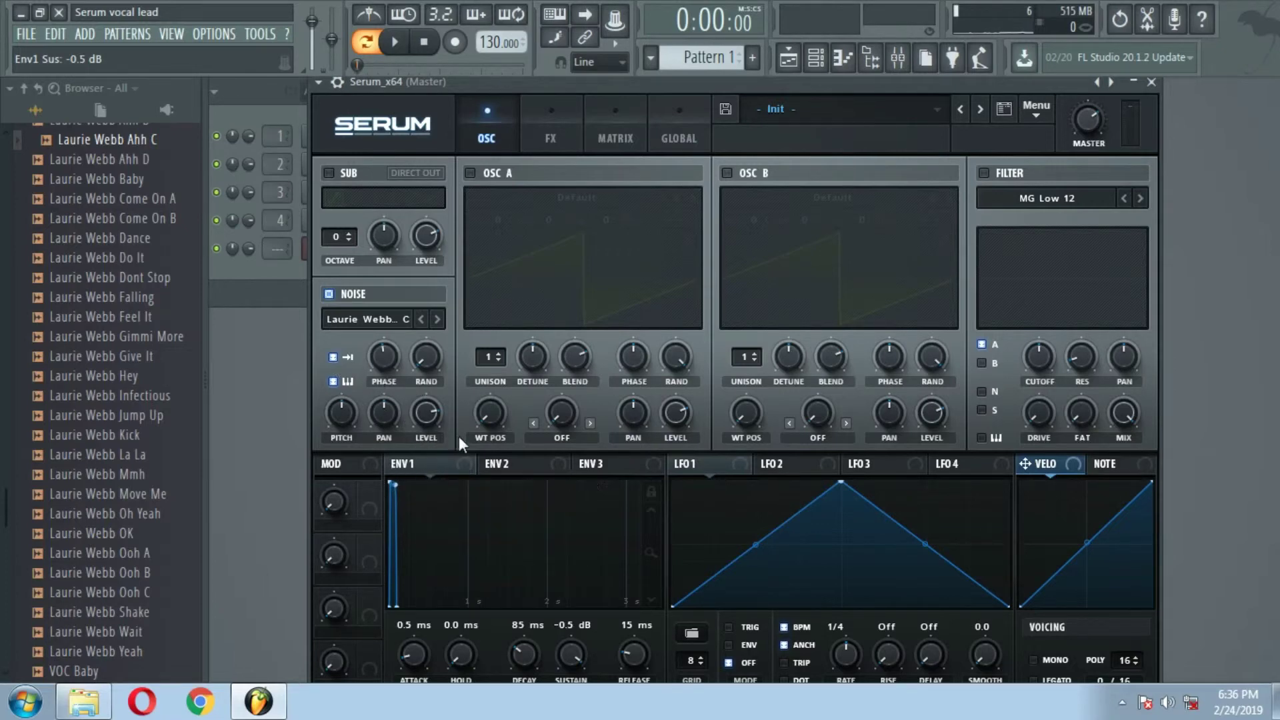
left_click_drag(466, 459, 427, 412)
left_click_drag(382, 357, 362, 395)
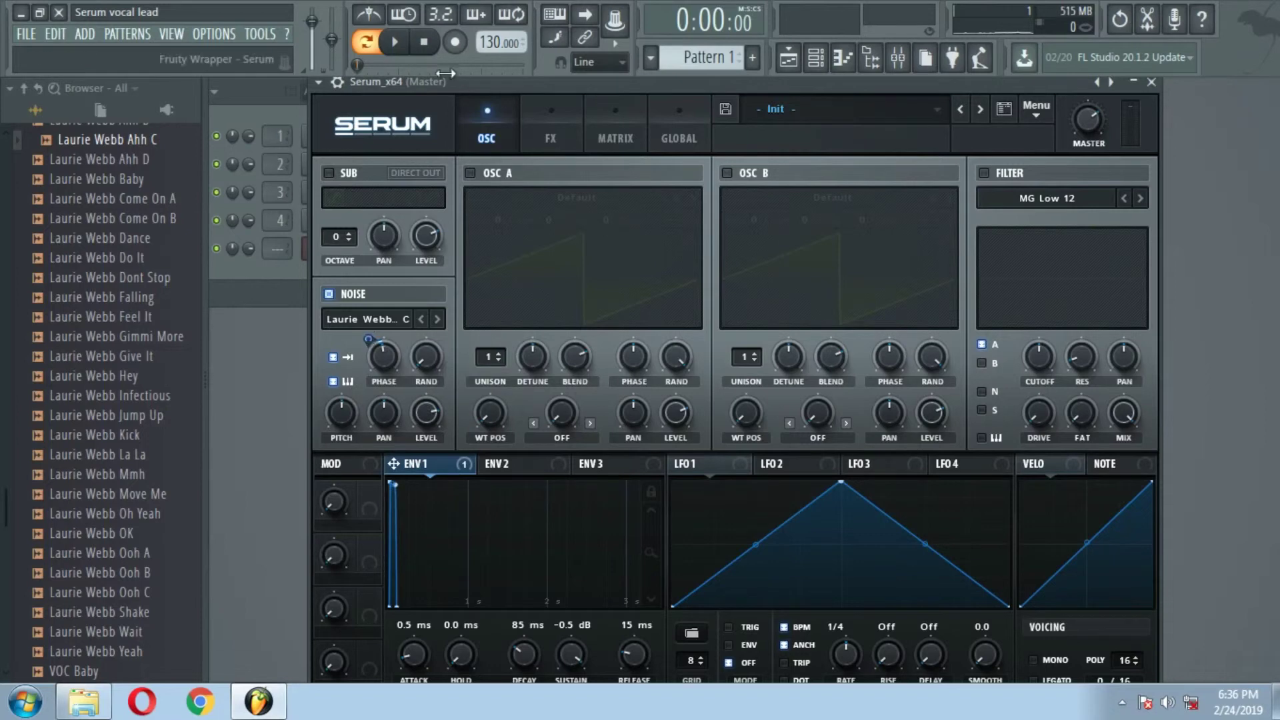
Step: Set the Env 1 modulation amount on the noise phase to -1 while the pattern plays, and stop playback
left_click(394, 43)
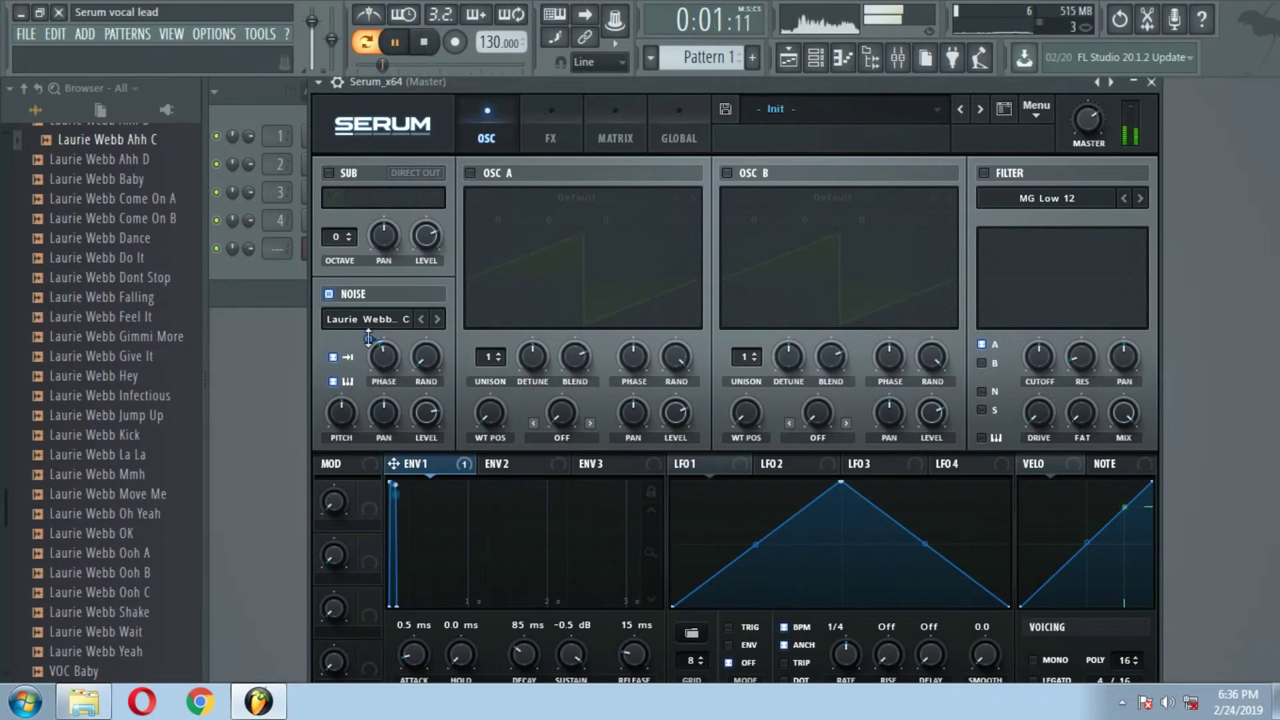
left_click_drag(368, 339, 368, 335)
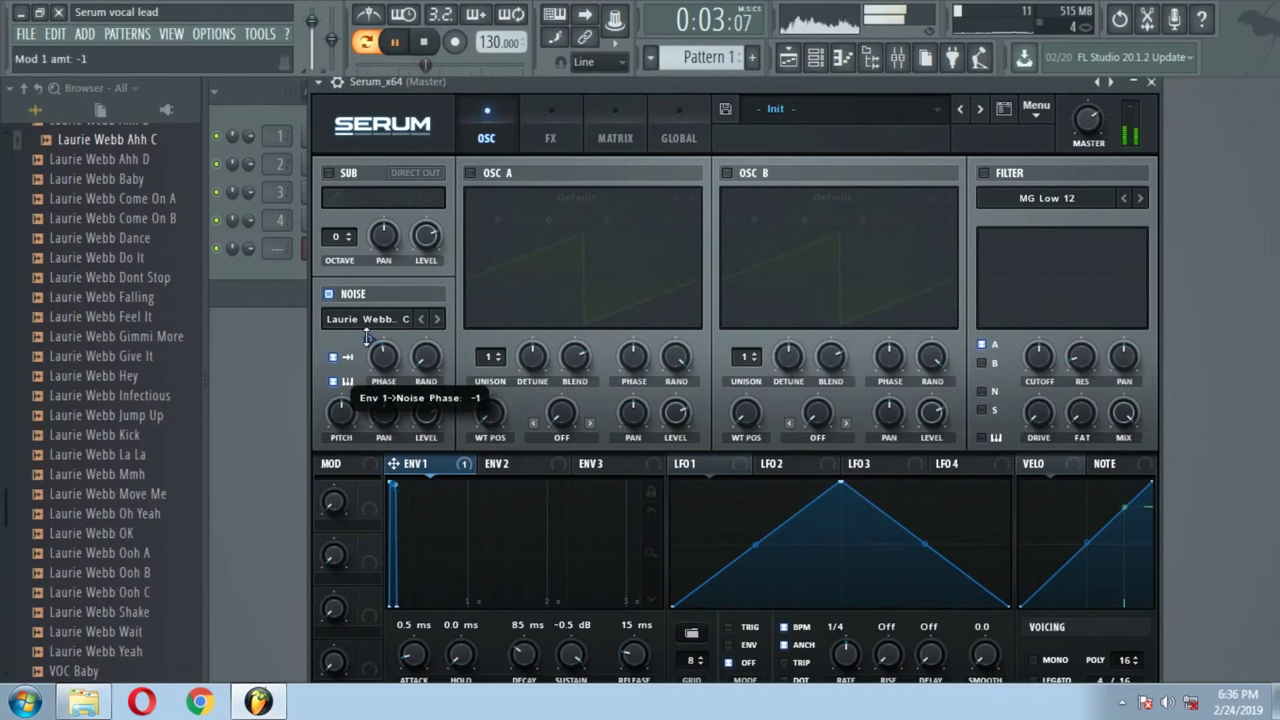
left_click(424, 41)
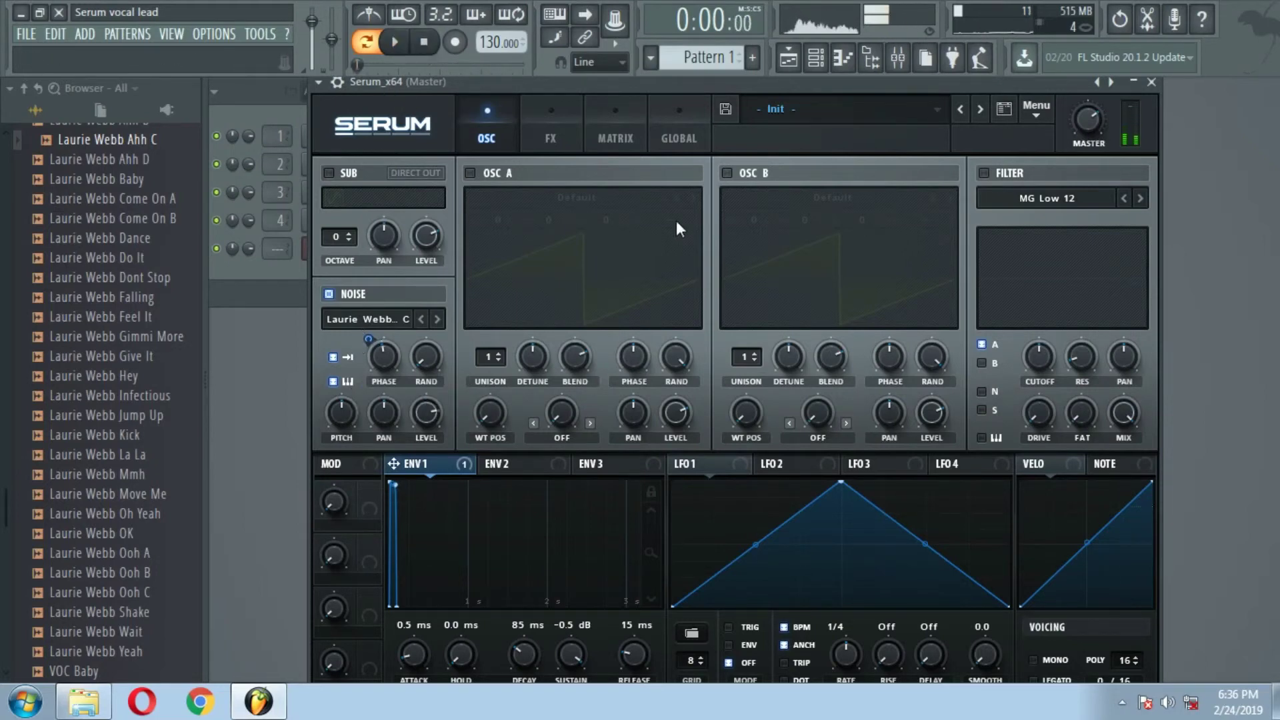
Step: Enable oscillator A with the default saw wavetable, lower its level to 4%, and audition the blend with the vocal
left_click(470, 173)
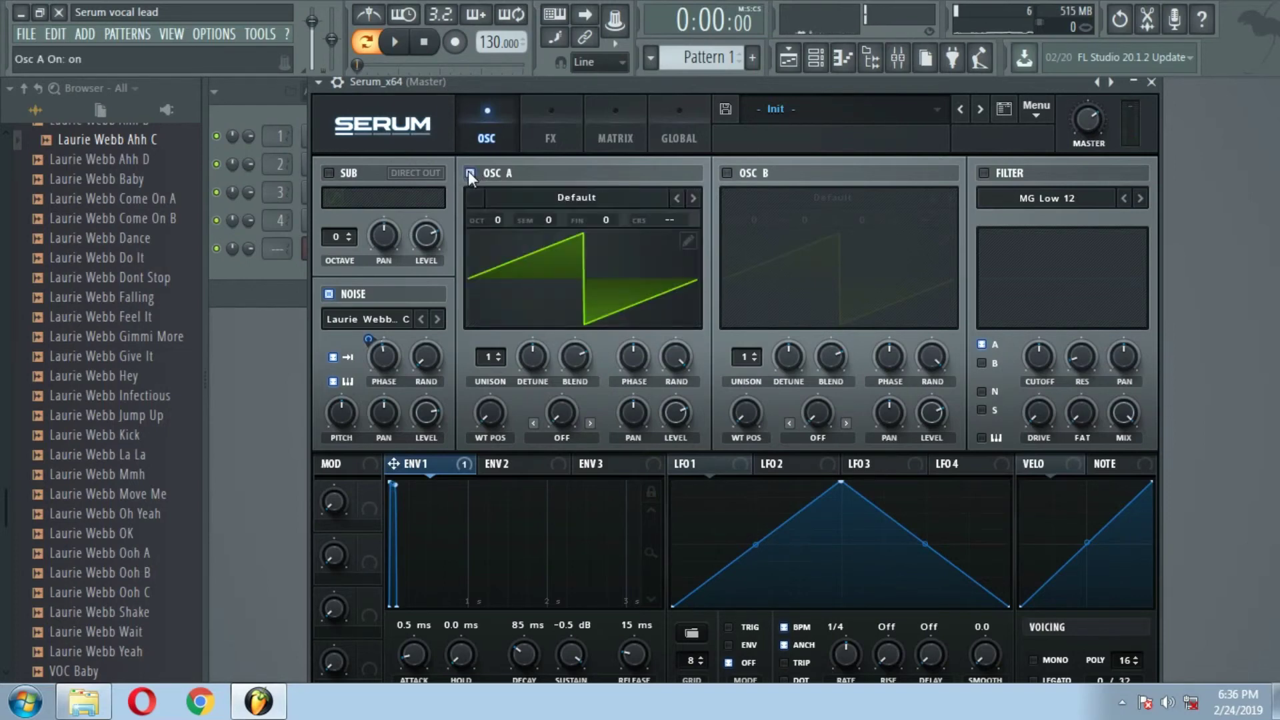
left_click_drag(673, 416, 668, 489)
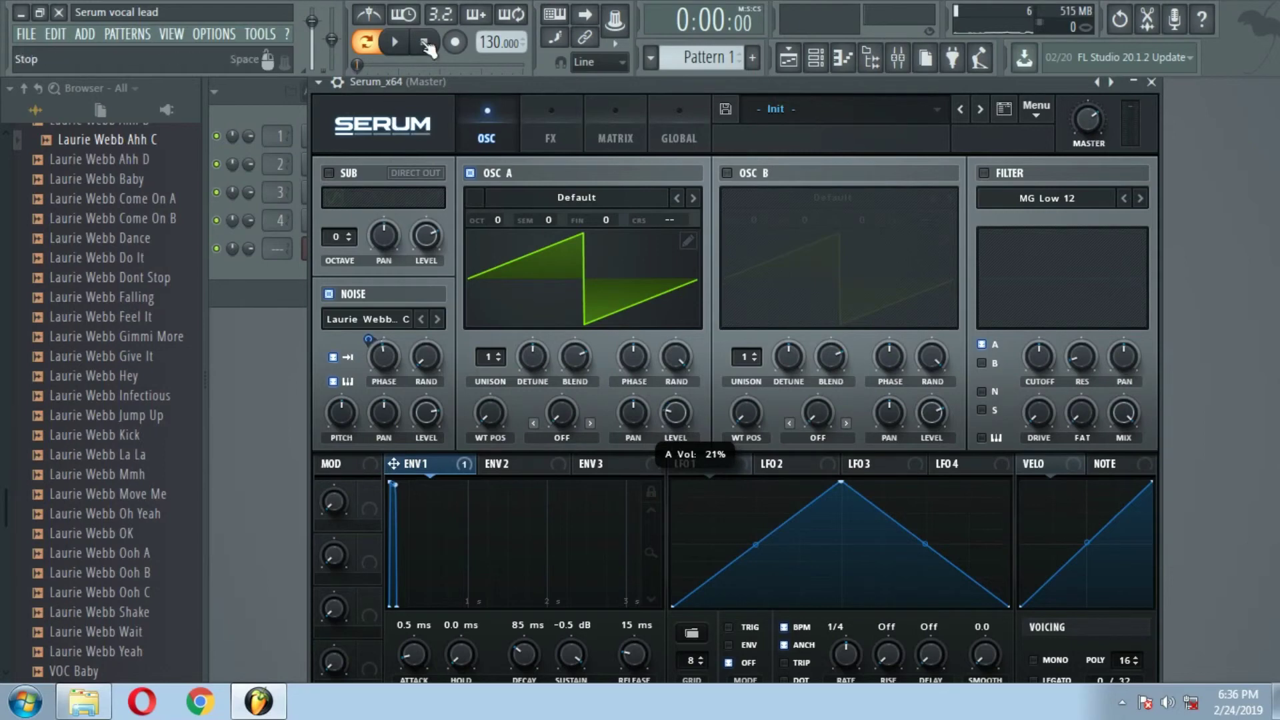
key("space")
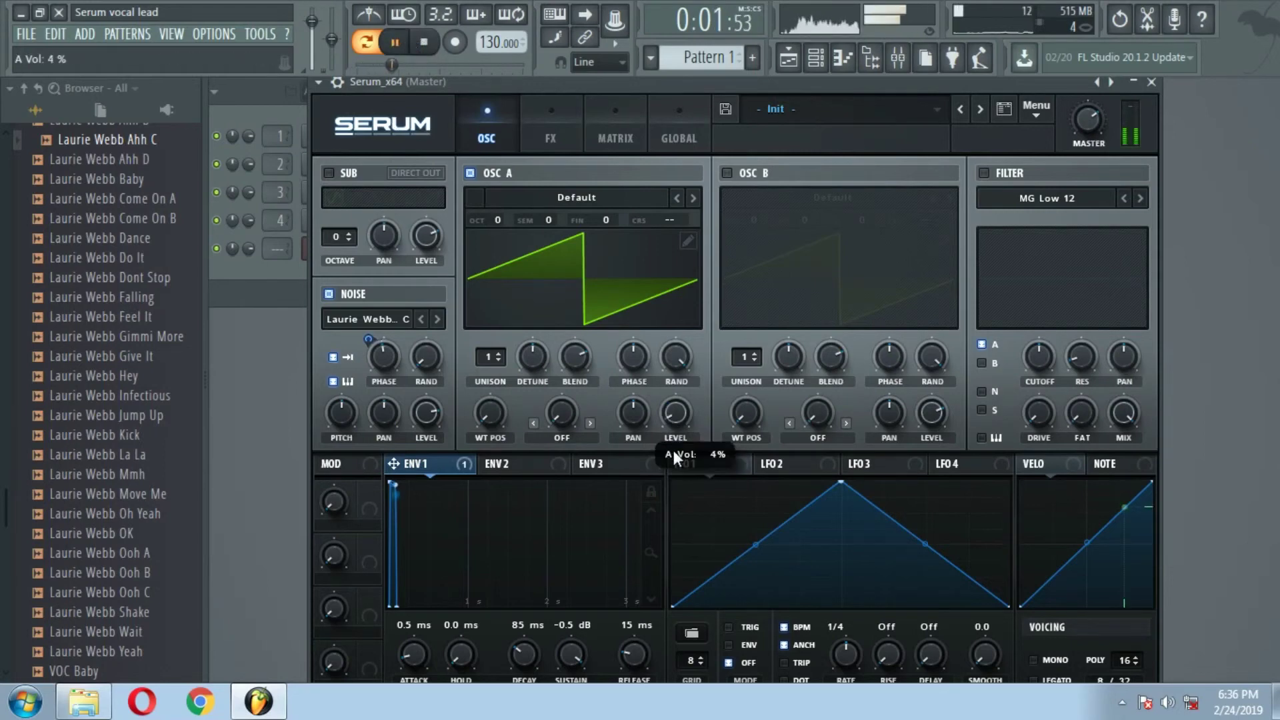
left_click(396, 42)
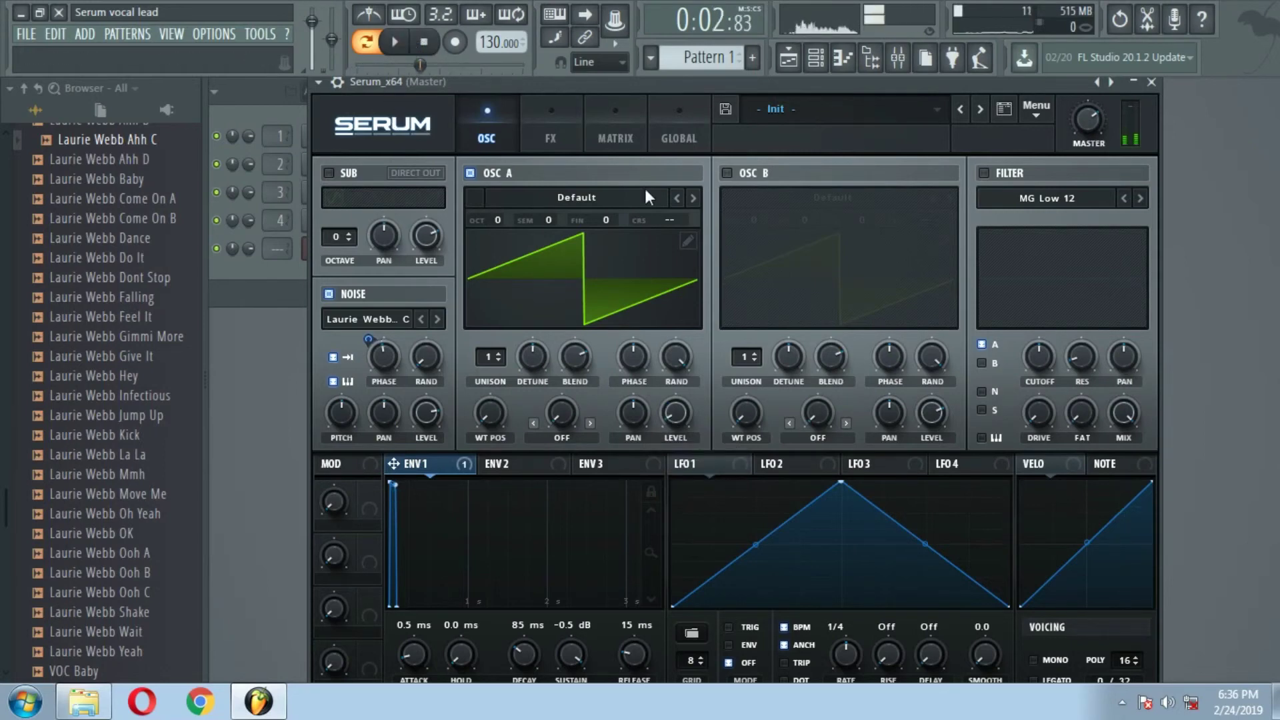